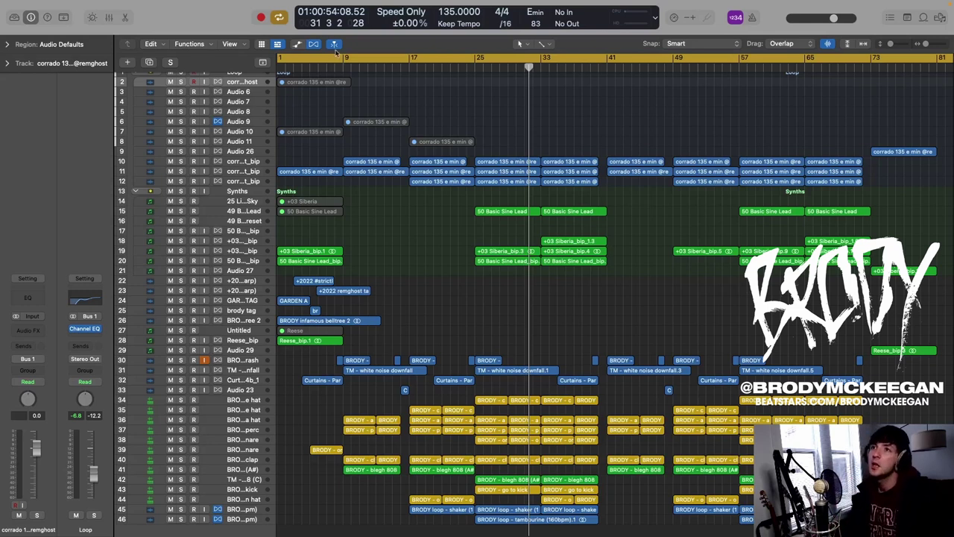
- Play the original loop on track 2 in solo from the start of the project, and clear its solo
scroll(424, 166, "up", 3)
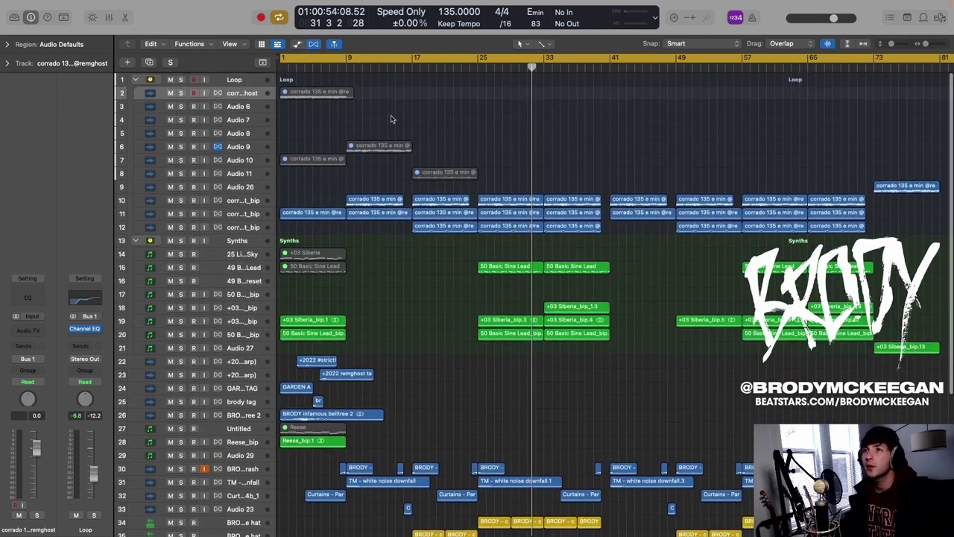
key("Return")
left_click(261, 97)
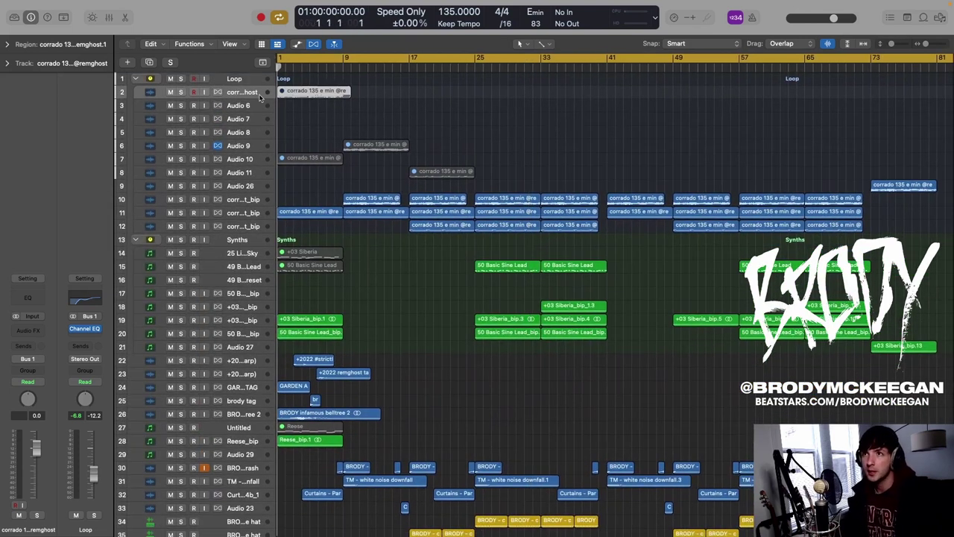
key("s")
key("space")
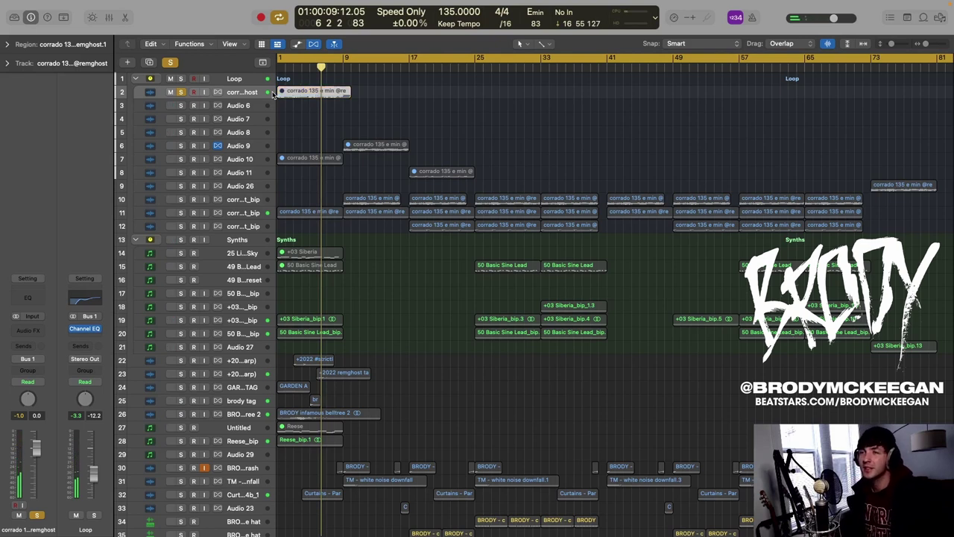
left_click(181, 92)
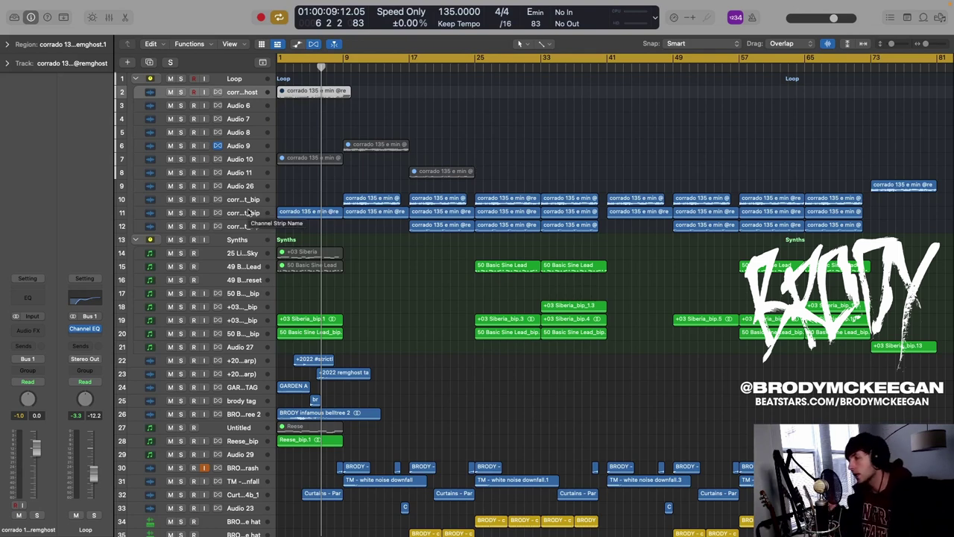
- Check the muted loop regions on tracks Audio 9 to Audio 11, and turn off cycle mode with the playhead at bar 1
left_click(252, 147)
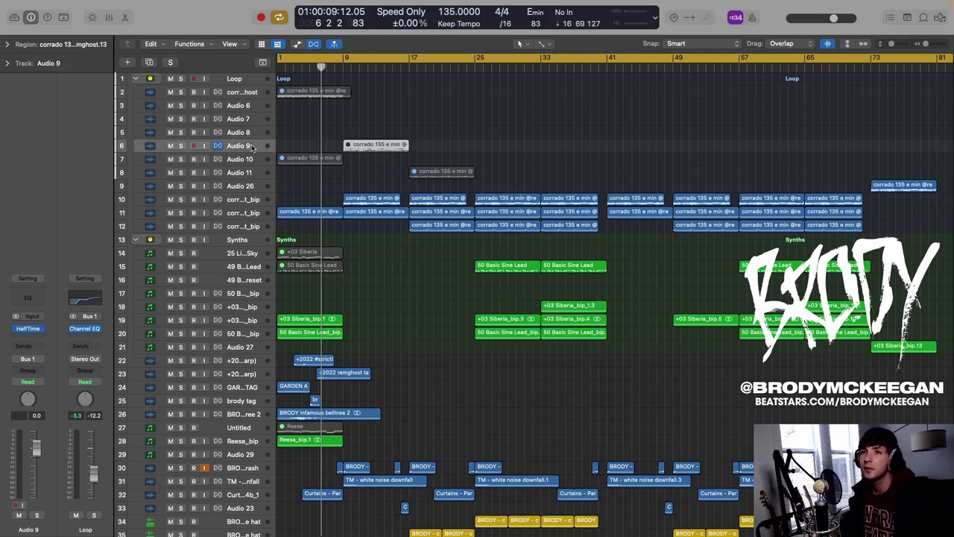
key("Down")
key("Down")
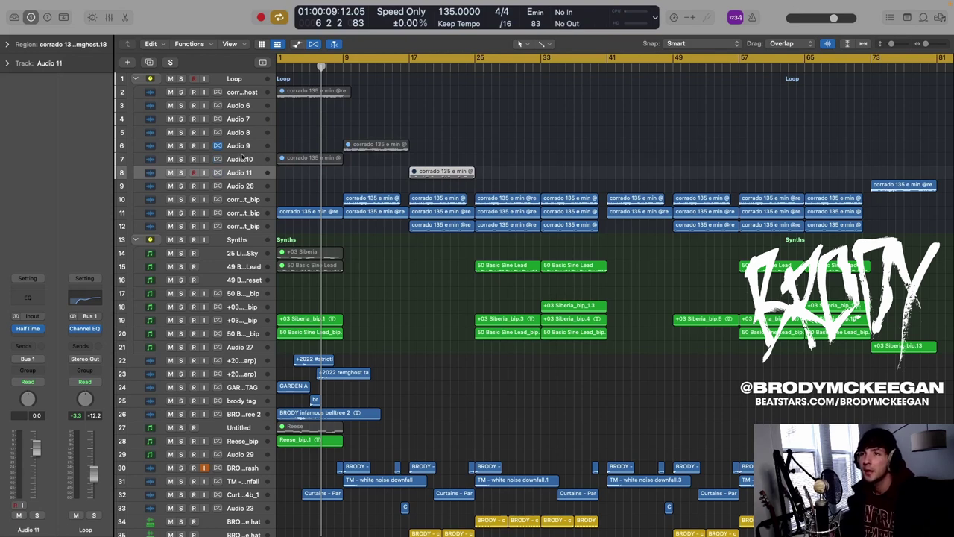
left_click(302, 196)
key("c")
key("Return")
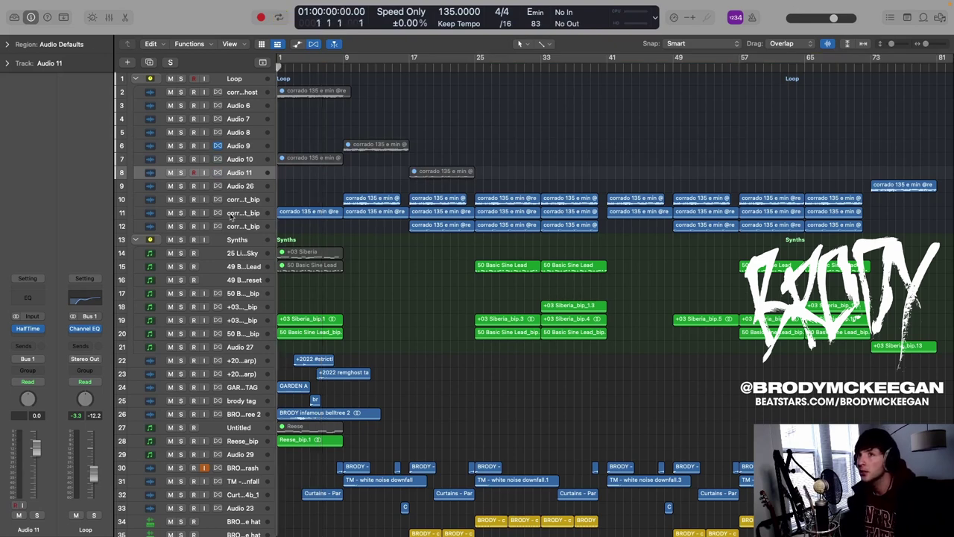
- Audition the bounced loop on track 11 in solo from the start, and switch the solo to track 10 from bar 9
left_click(232, 215)
key("s")
key("space")
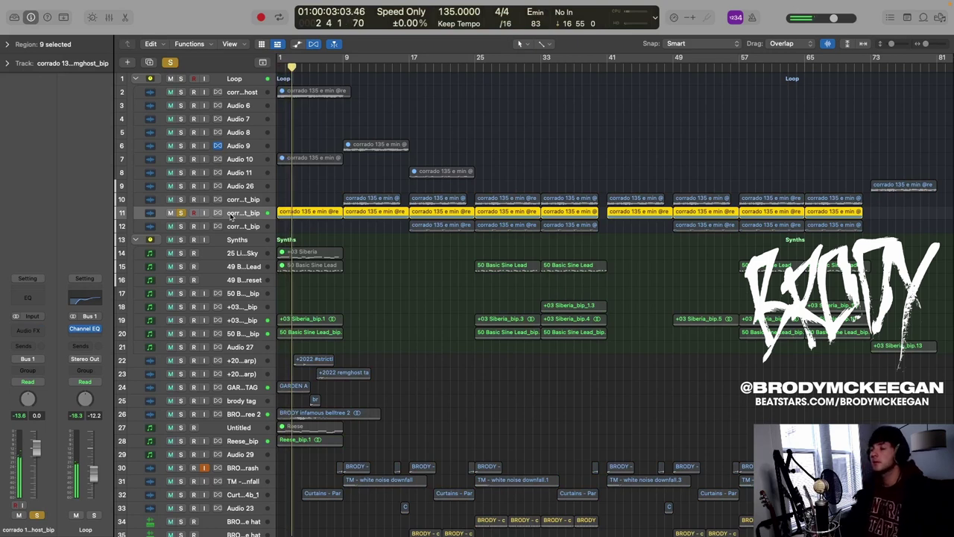
left_click(180, 201)
left_click(181, 212)
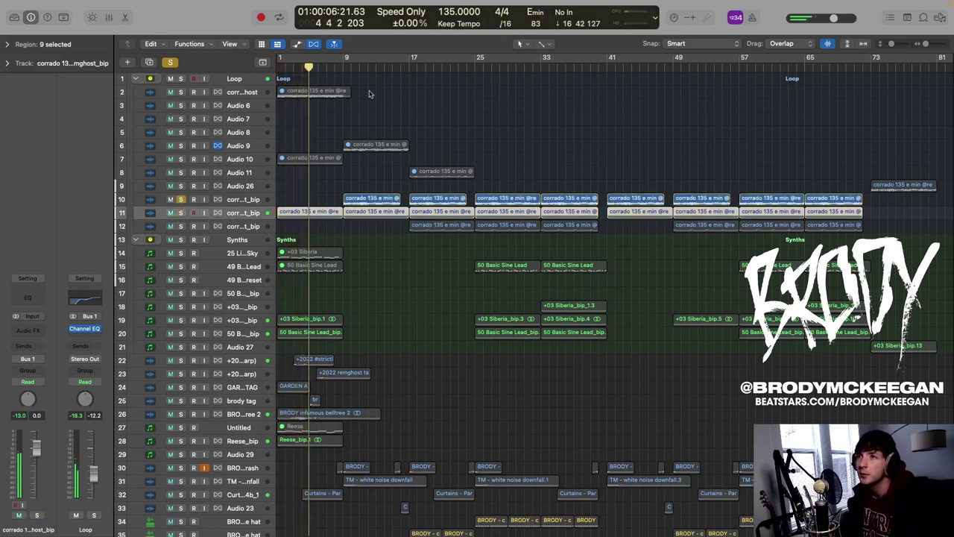
left_click(343, 67)
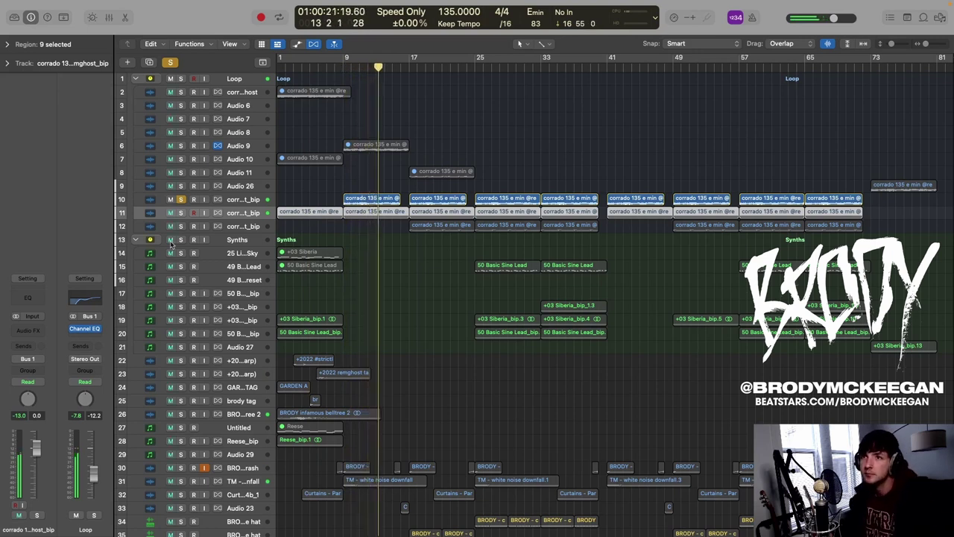
- Audition track 12 in solo from about bar 17, and solo tracks 10, 11 and 12 together
left_click(181, 199)
left_click(180, 226)
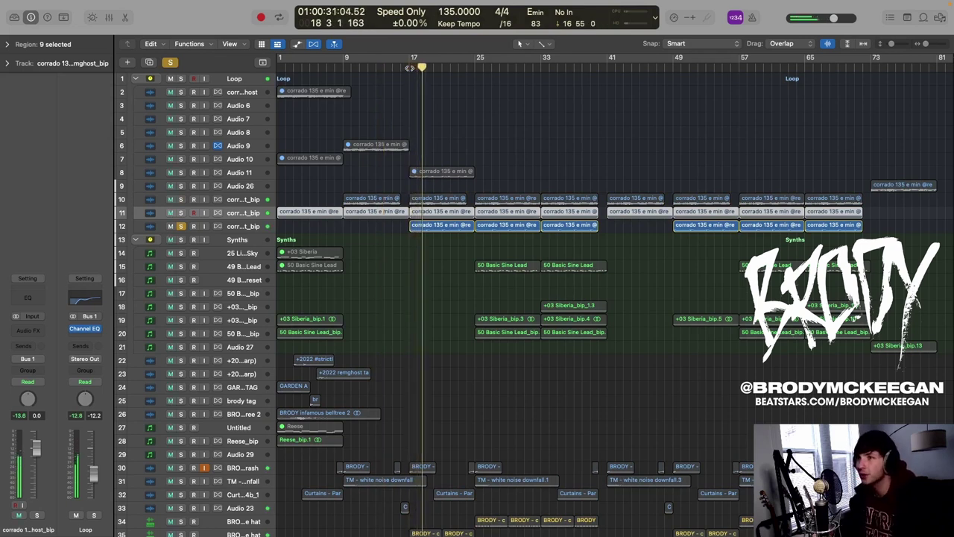
left_click(180, 213)
left_click(181, 226)
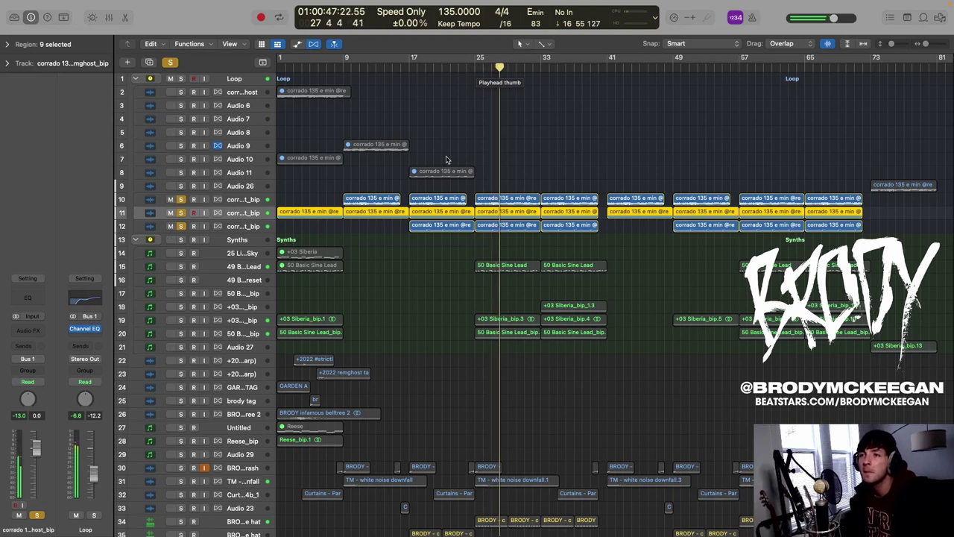
left_click(172, 63)
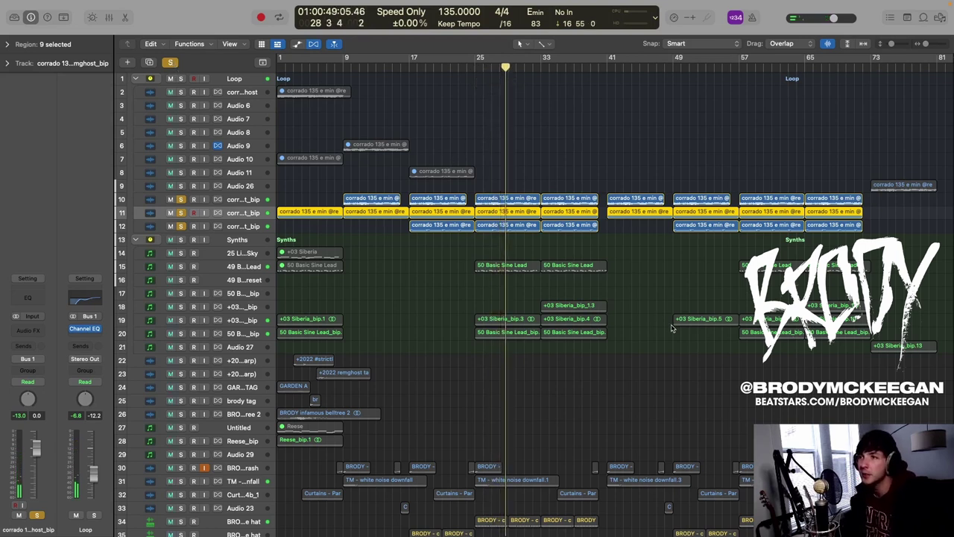
left_click(470, 290)
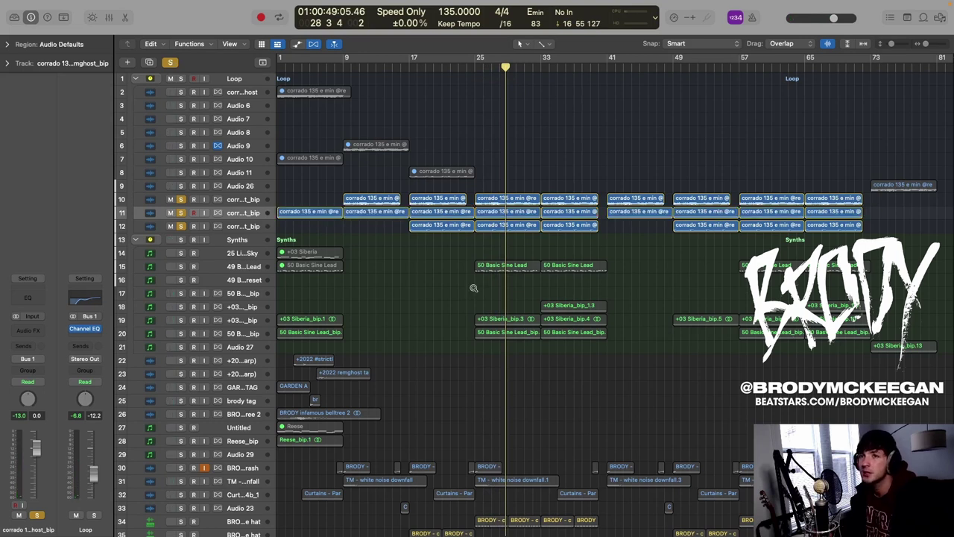
- Enlarge the track heights and replace all existing solos with a solo on the 49 Basic Triangle Lead track
key("super+Down")
key("super+Down")
scroll(499, 273, "down", 2)
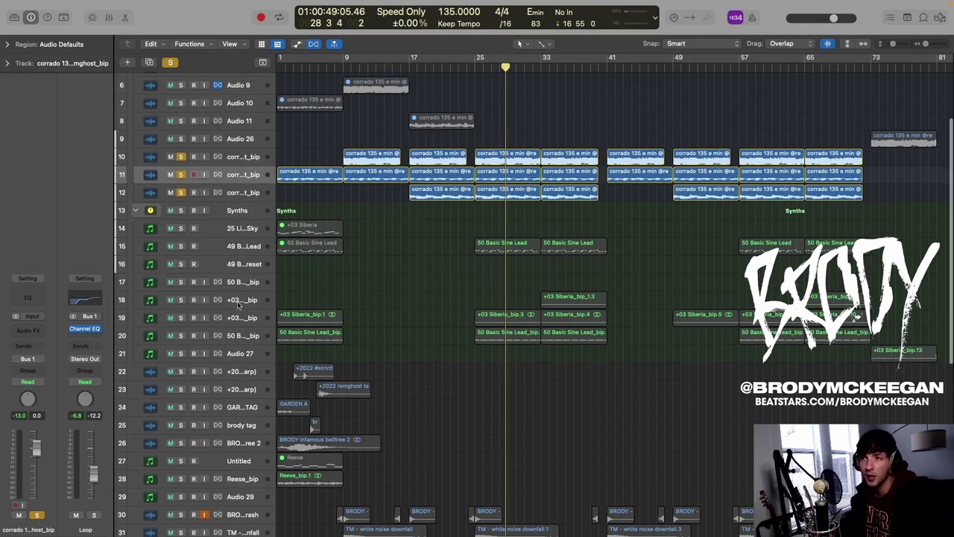
left_click(245, 246)
key("Return")
left_click(170, 62)
scroll(178, 89, "down", 1)
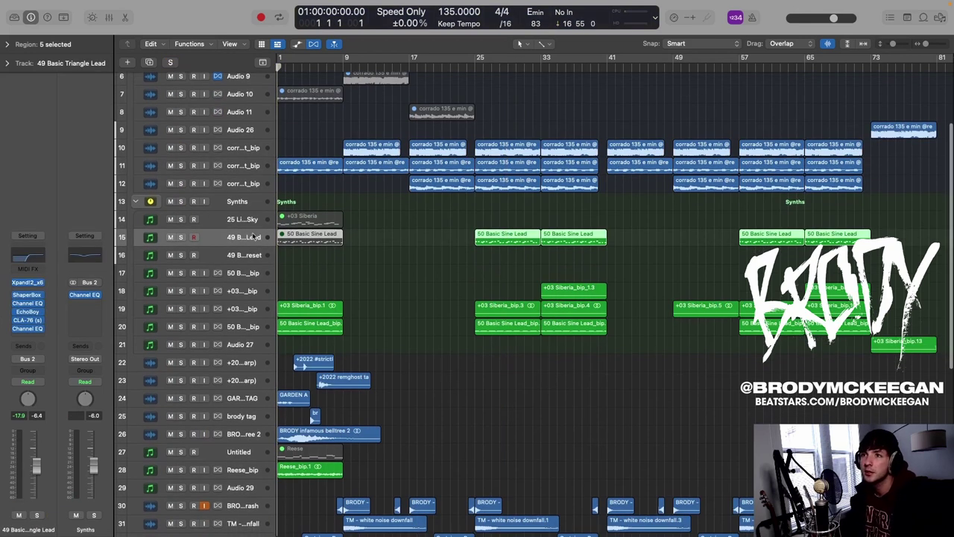
key("s")
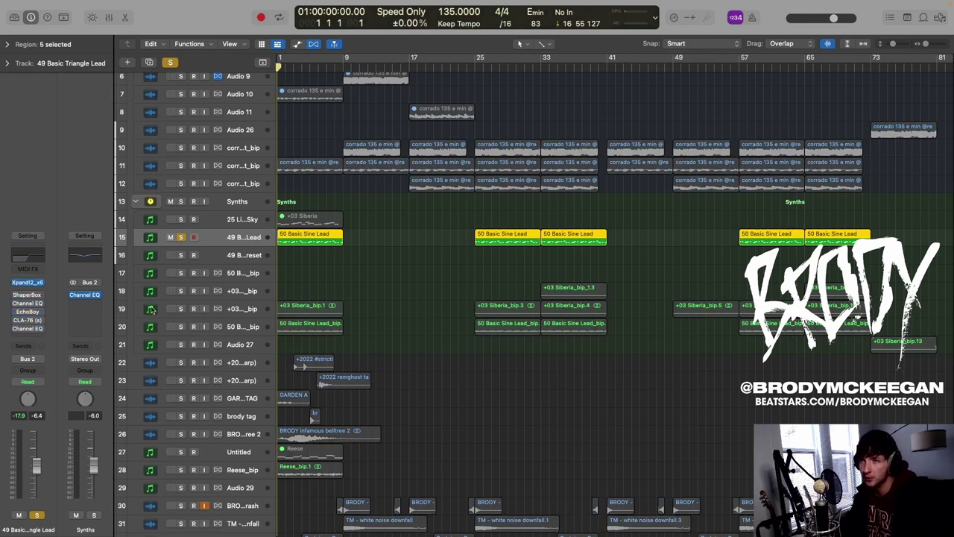
- Mute the first 50 Basic Sine Lead region on track 15 and play the soloed lead from bar 25
left_click(319, 243)
key("m")
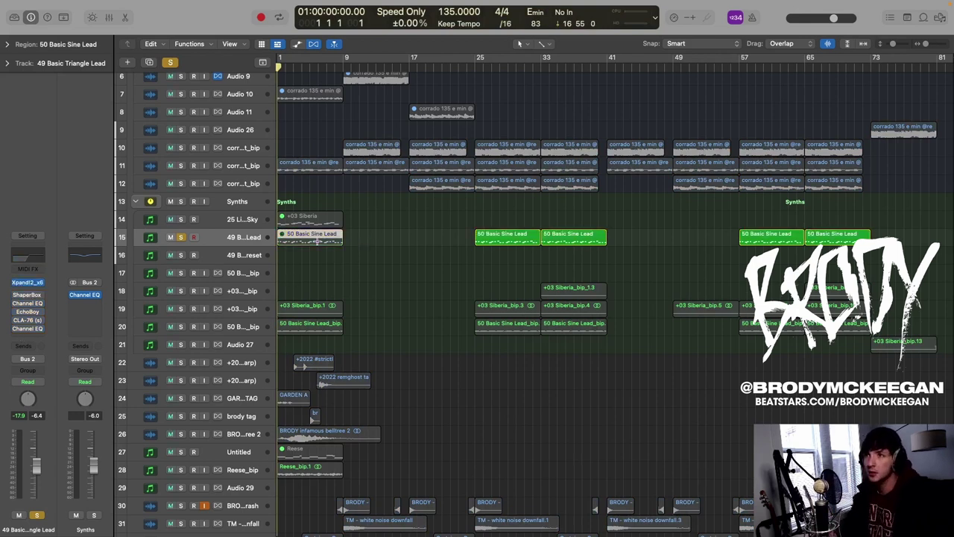
left_click(474, 64)
key("space")
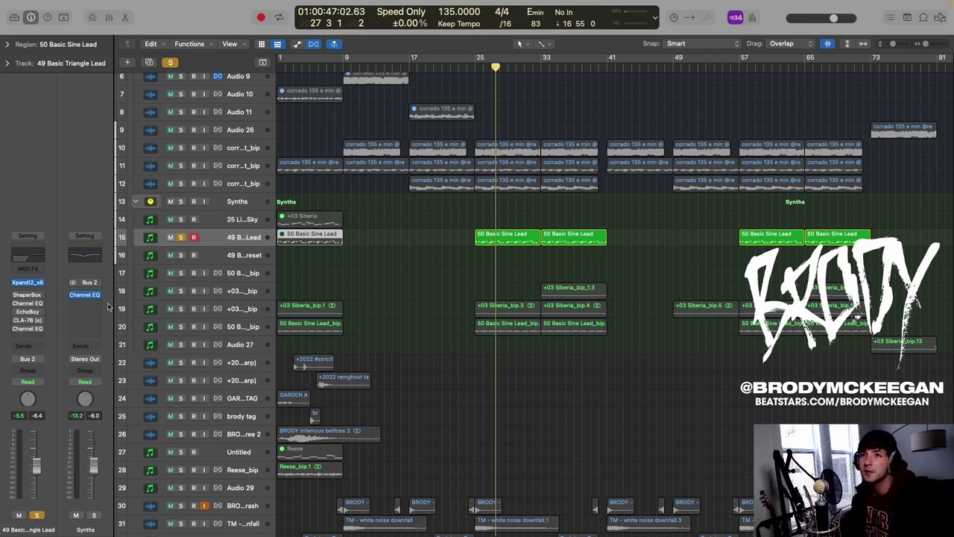
- Enable ShaperBox on the 49 Basic Triangle Lead track and view its Time shaper curve
left_click(29, 296)
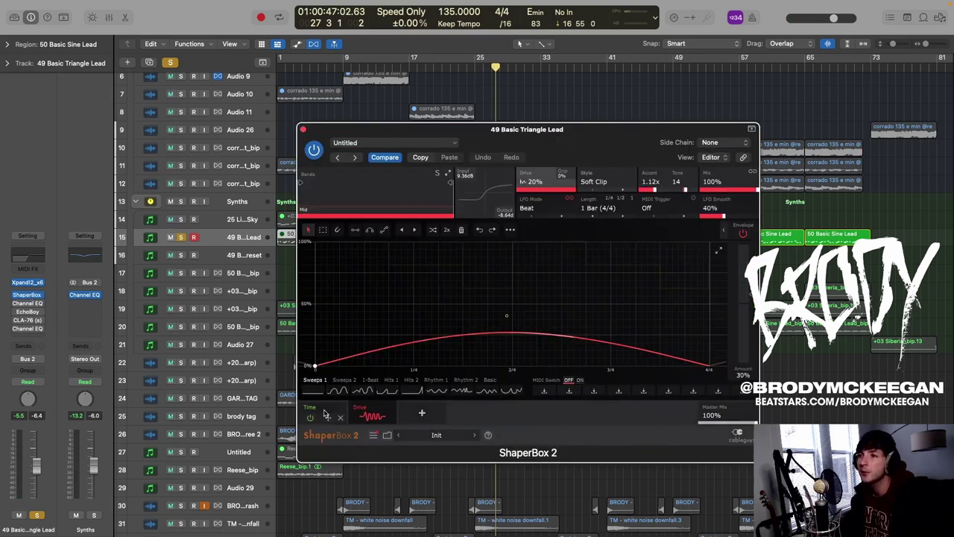
left_click(321, 414)
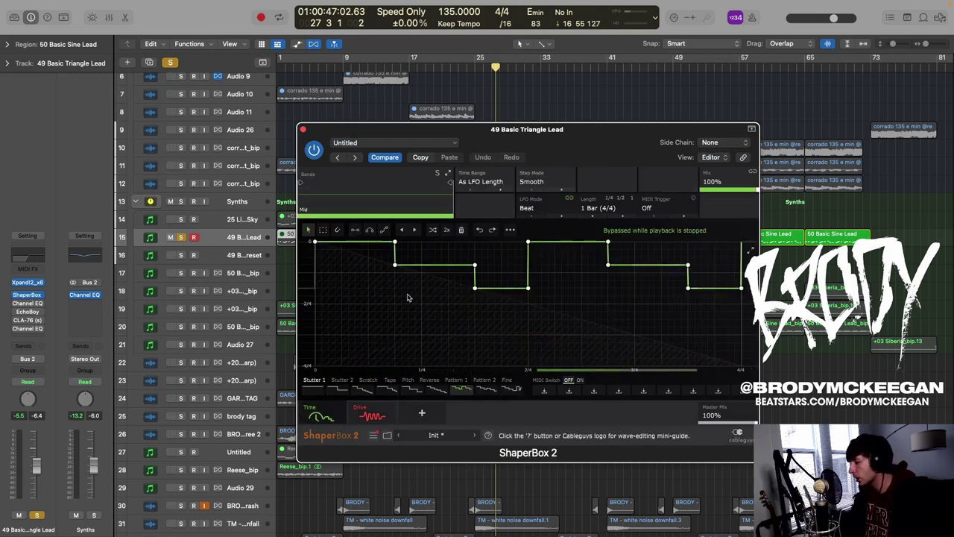
mouse_move(342, 131)
left_mouse_down()
mouse_move(412, 134)
mouse_move(335, 132)
left_mouse_up()
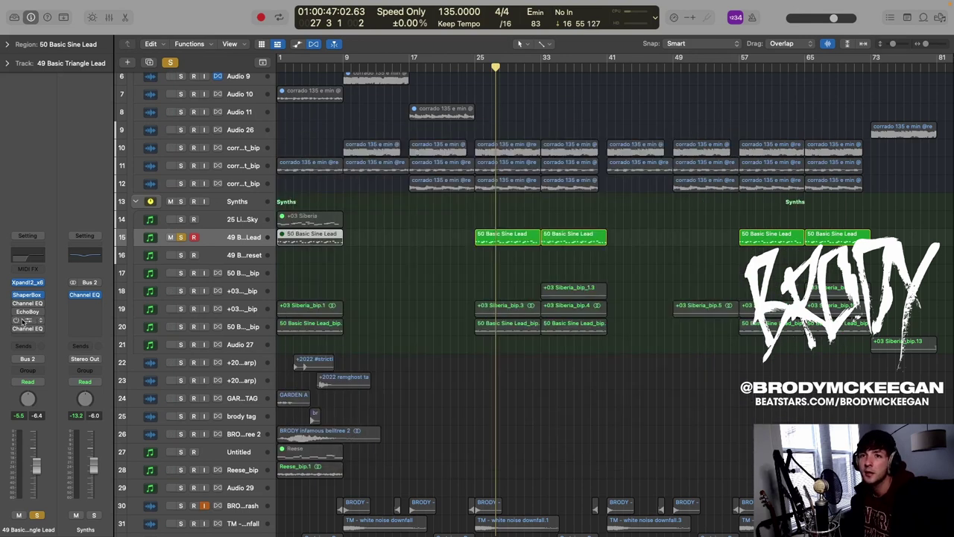
- Enable both Channel EQs, EchoBoy and CLA-76 on the lead track, and view the EchoBoy and last Channel EQ settings
left_click(17, 304)
left_click(26, 311)
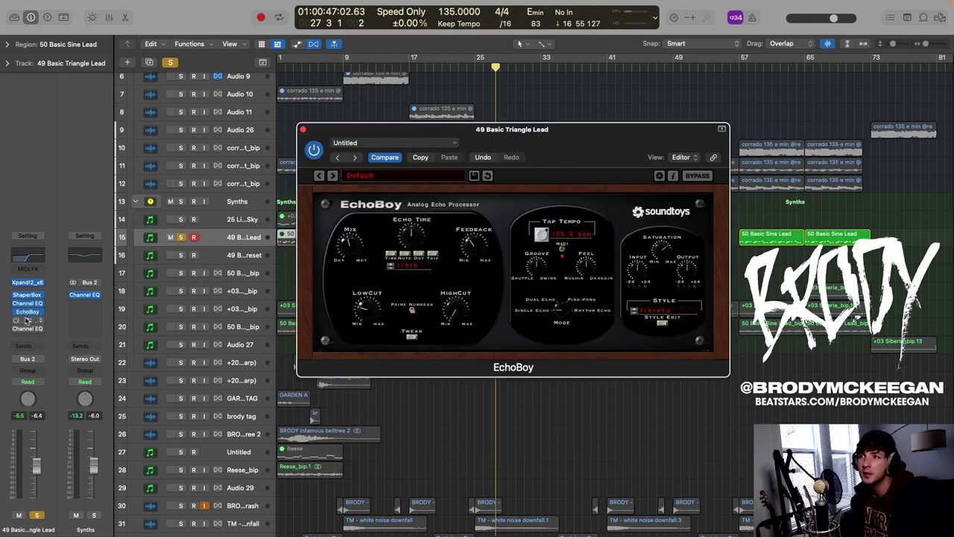
key("super+w")
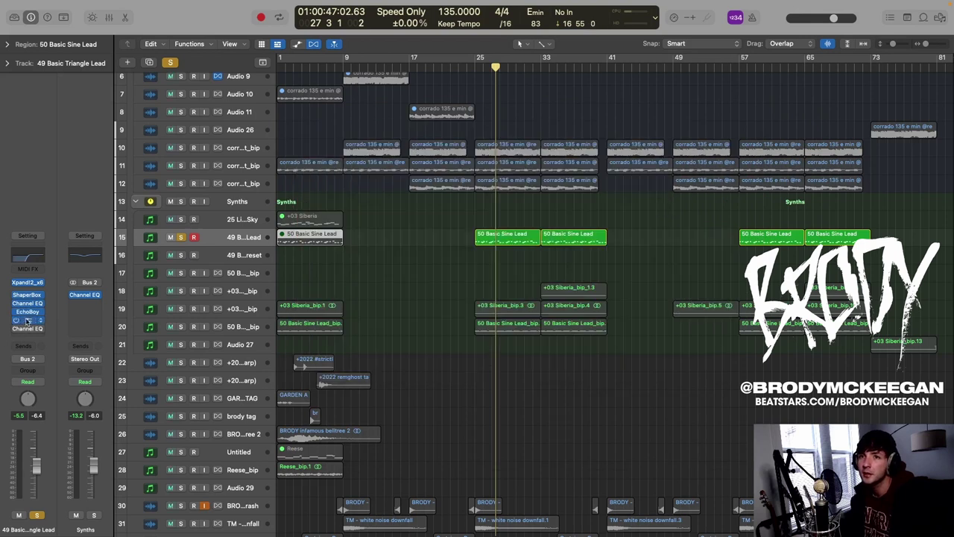
left_click(33, 328)
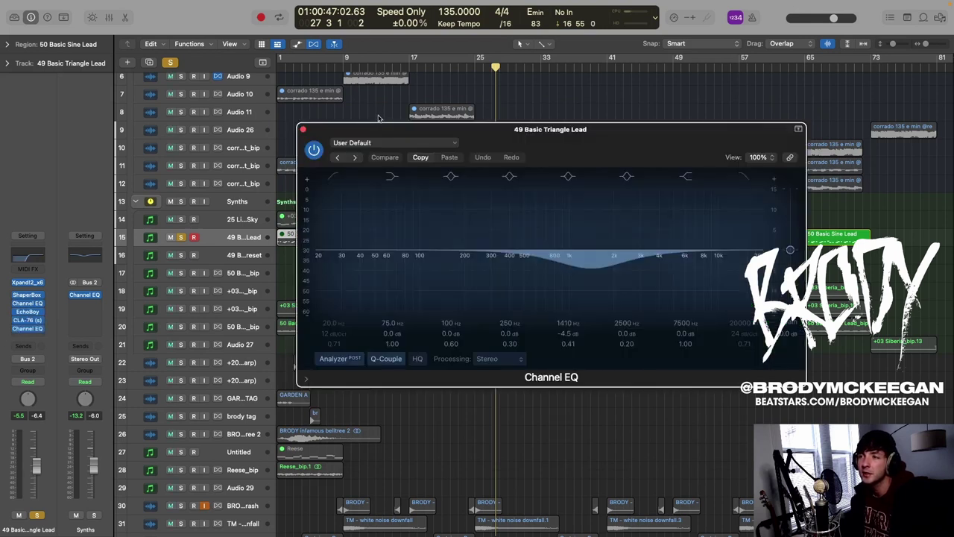
left_click(304, 131)
- Play the lead with its effects from bar 25, and add tracks 10 to 12 to the solo
left_click(481, 70)
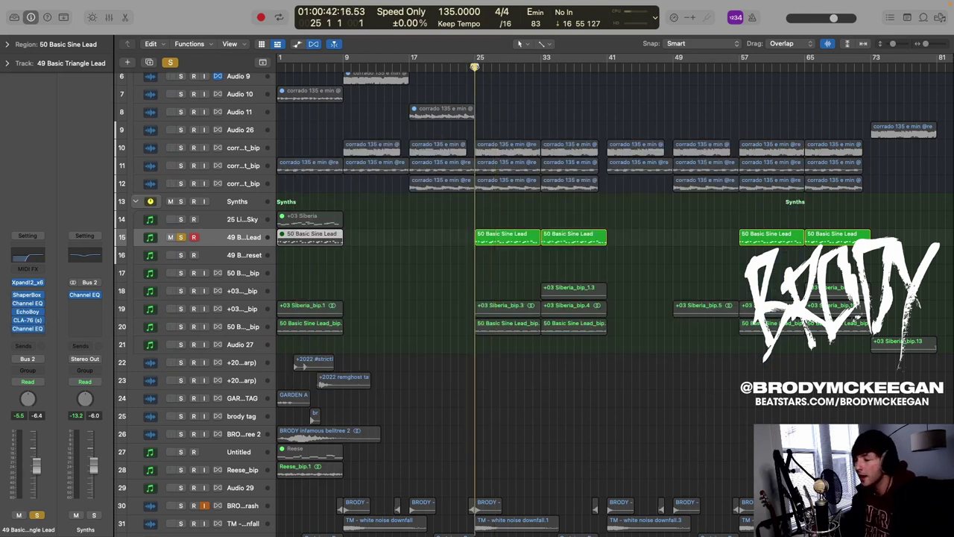
key("space")
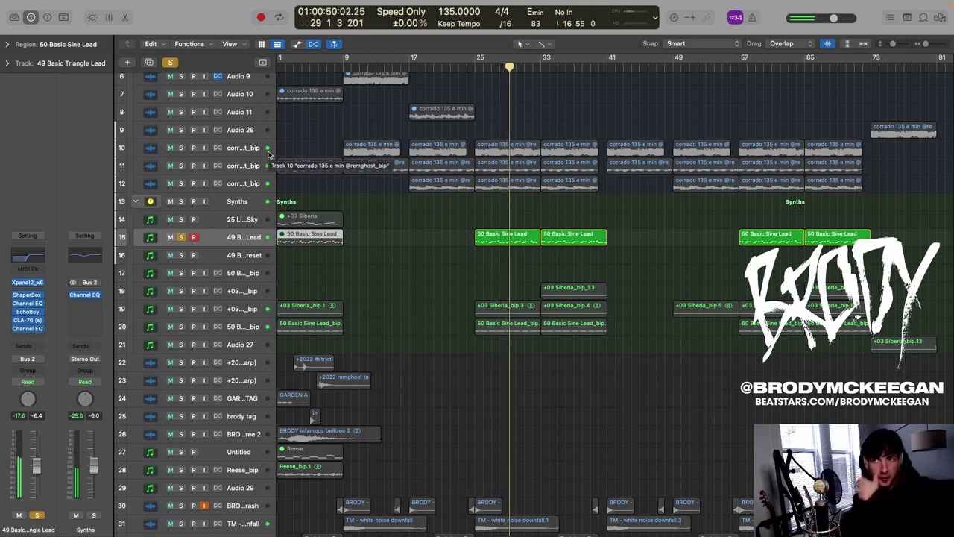
left_click_drag(180, 148, 181, 183)
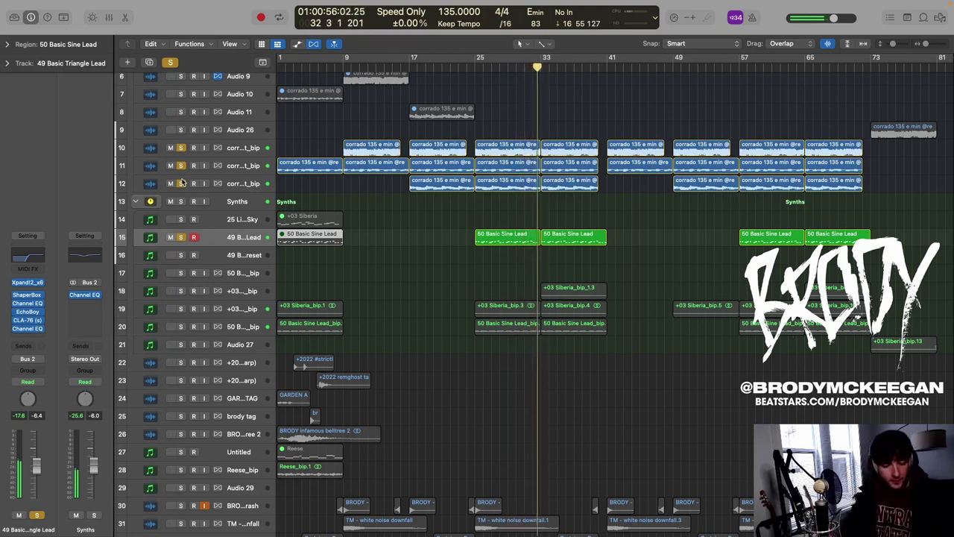
key("space")
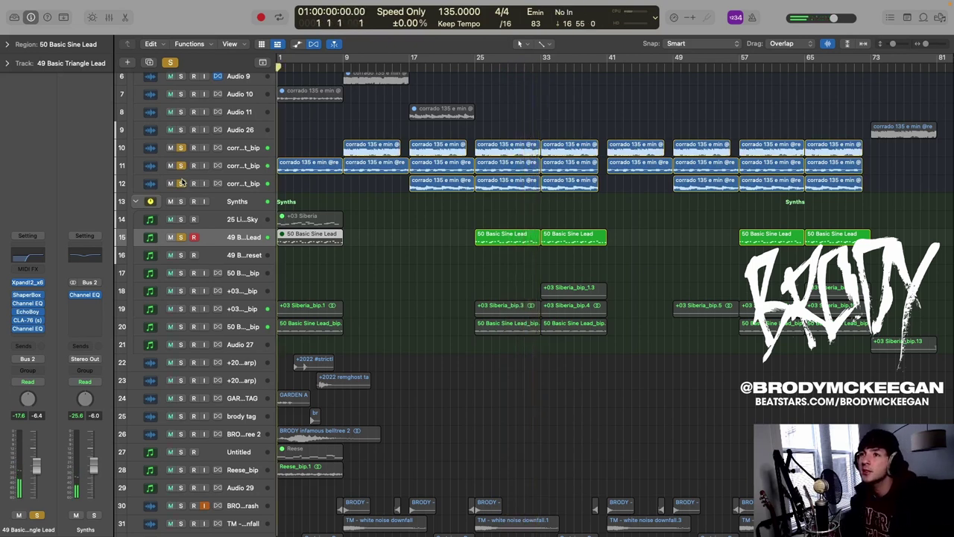
- Clear all solos, and play the 50 Basic Sine Lead_bip track 20 in solo from the start
left_click(180, 327)
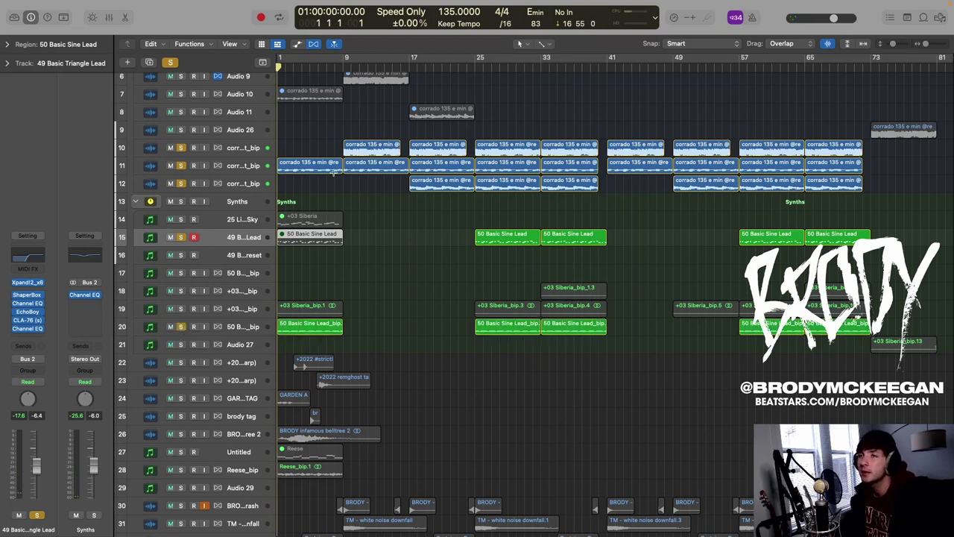
left_click(170, 62)
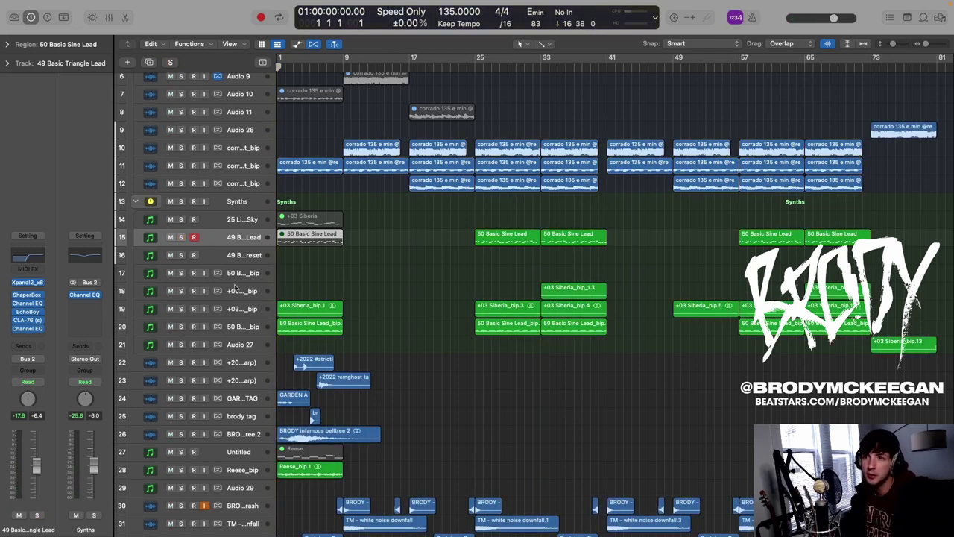
left_click(247, 332)
key("s")
key("space")
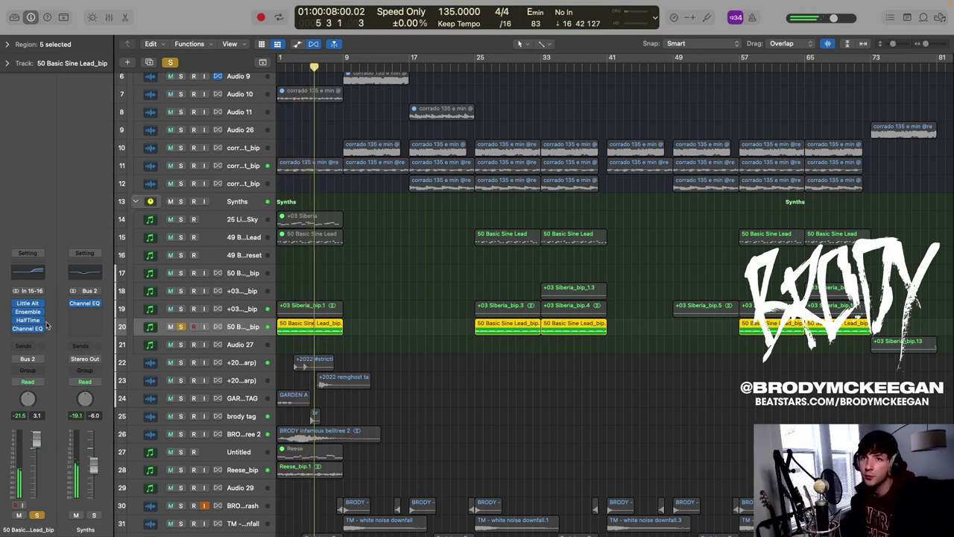
- Open Little AlterBoy on track 20, play the track from bar 1 with its plug-ins bypassed, and turn Little AlterBoy back on
left_click(29, 305)
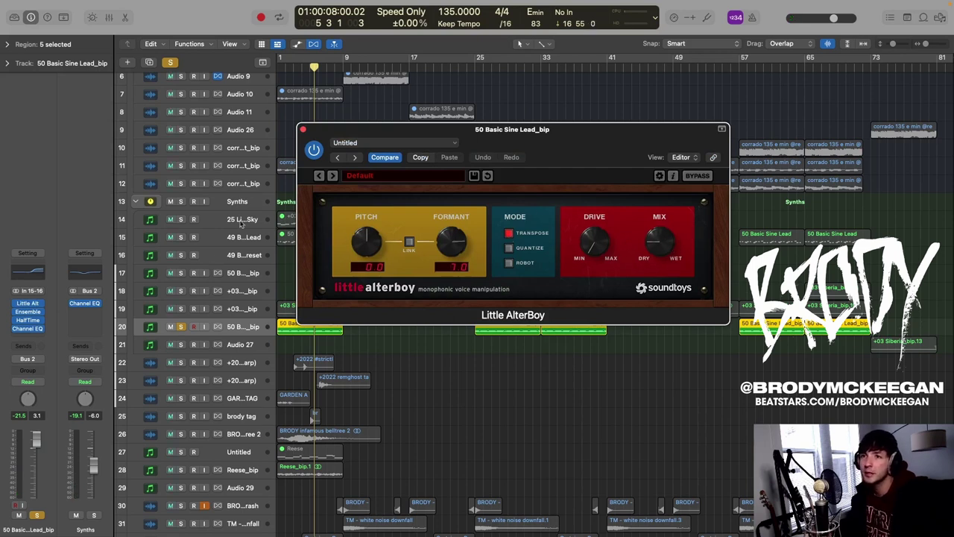
left_click(313, 149)
key("Return")
key("space")
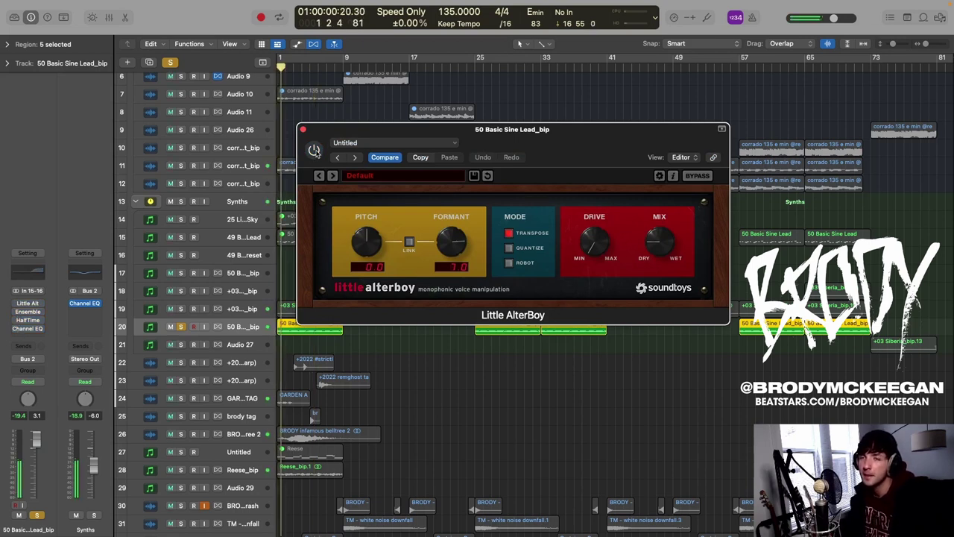
left_click(314, 149)
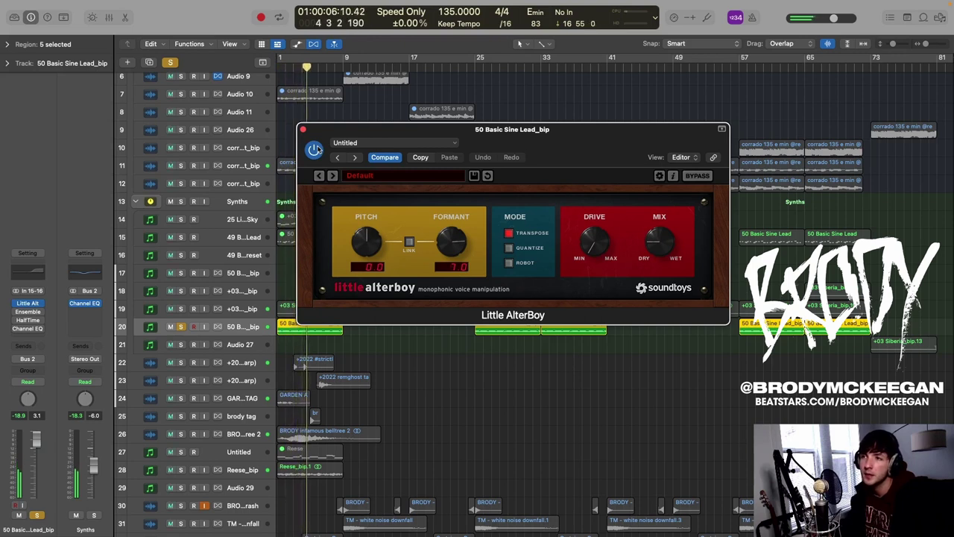
- Replay track 20 from bar 1 while turning on Ensemble, HalfTime and Channel EQ, and view the Ensemble and HalfTime settings
key("space")
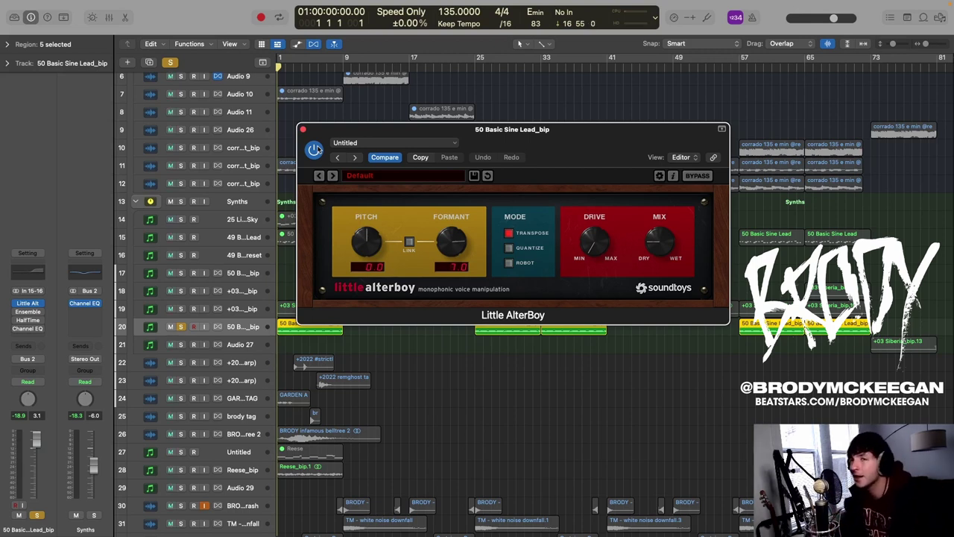
key("space")
left_click(18, 312)
left_click(18, 311)
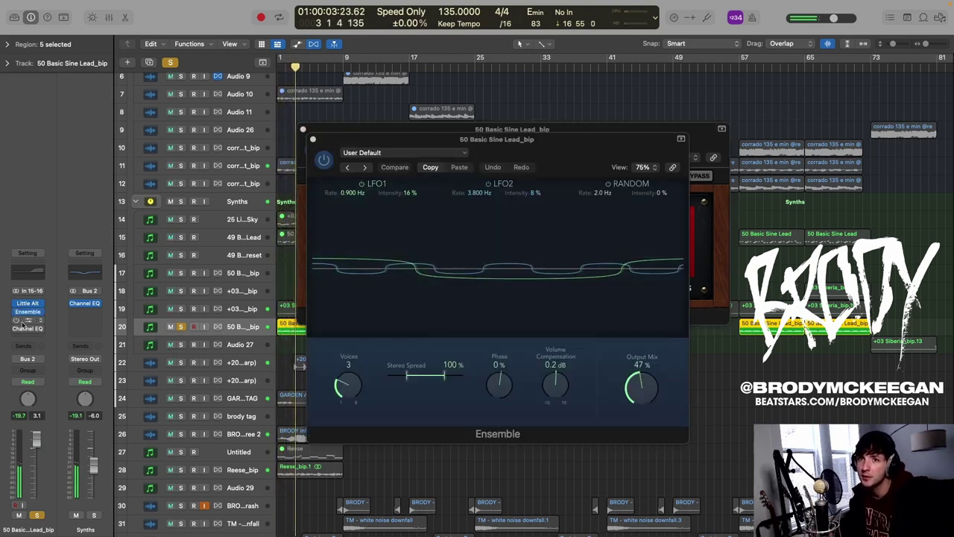
left_click(29, 321)
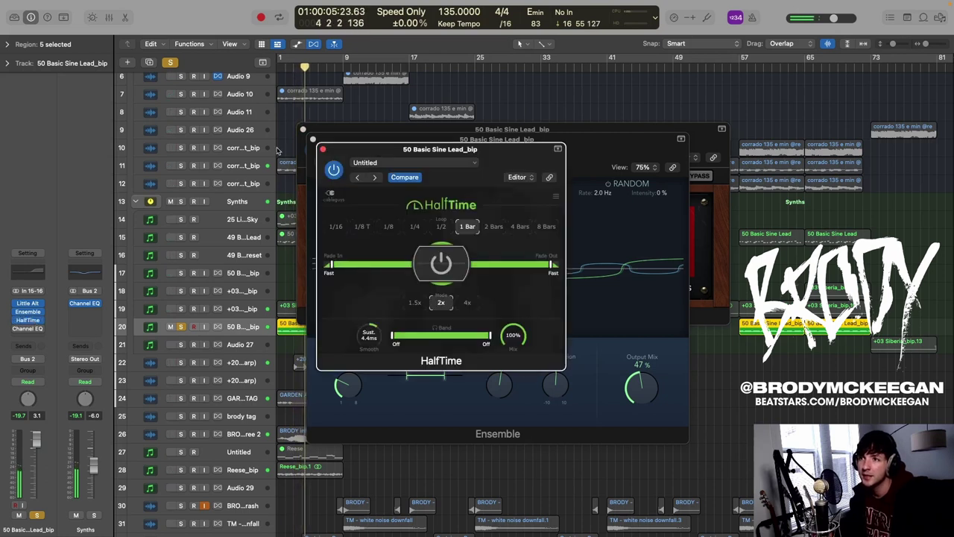
left_click(16, 330)
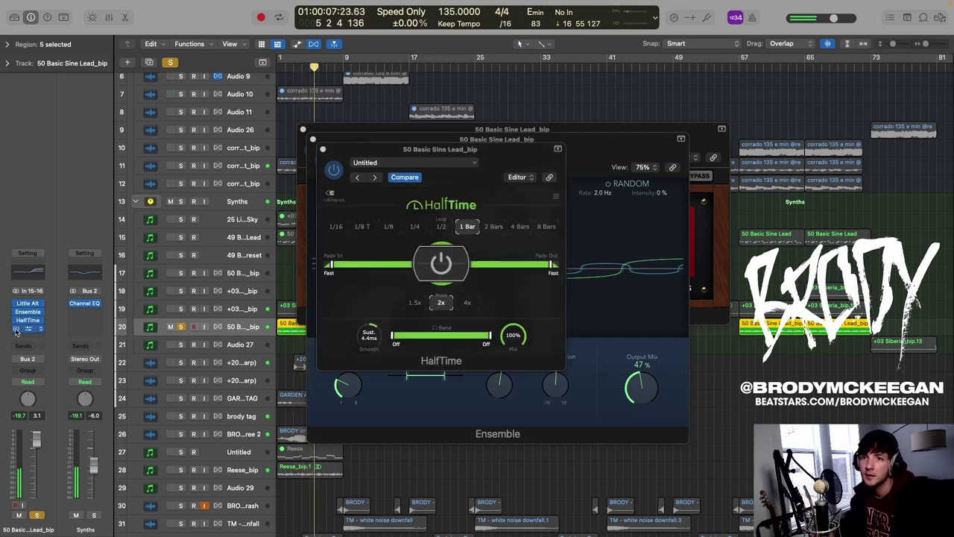
- Close the HalfTime, Ensemble and Little AlterBoy windows and stop playback
left_click(324, 149)
left_click(313, 139)
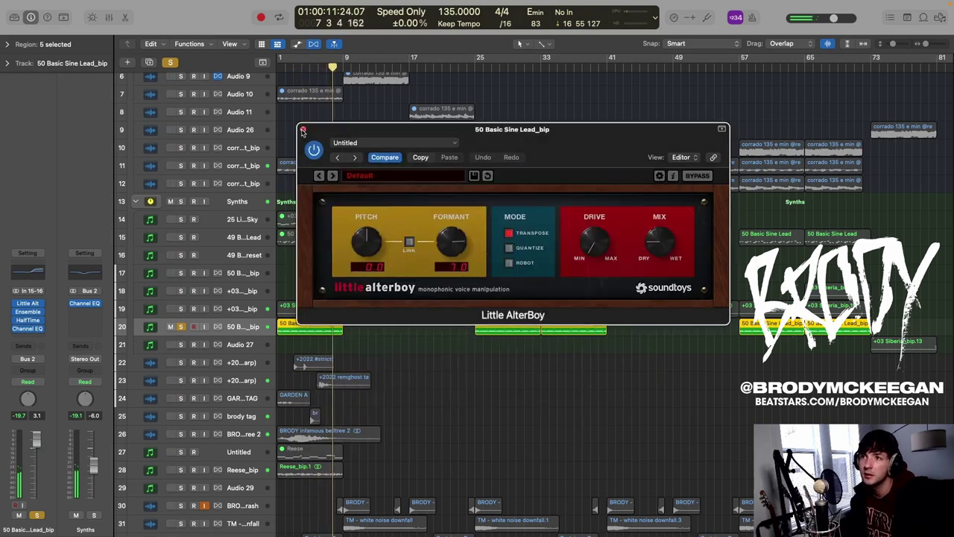
left_click(303, 129)
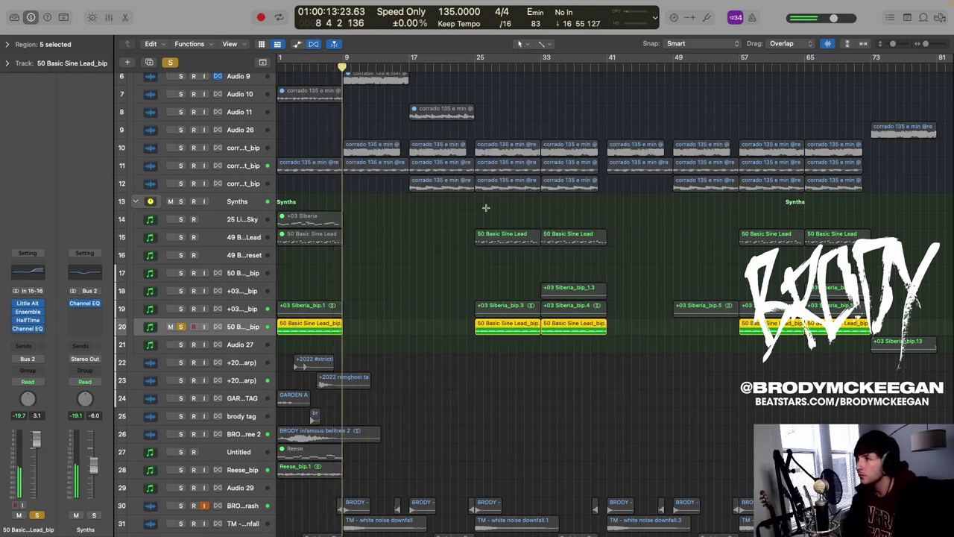
key("space")
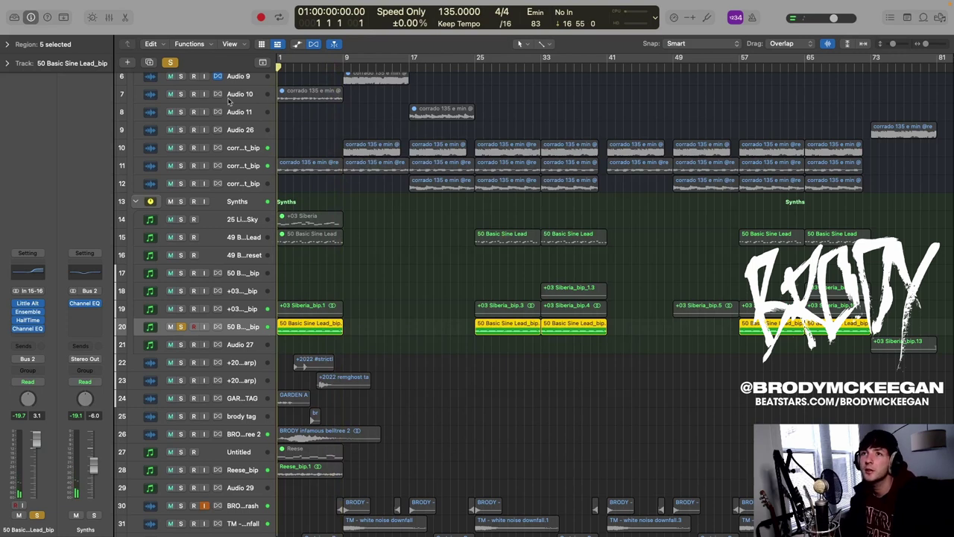
- Clear the current solo, and play the 25 Liquid Sky track 14 in solo from bar 1 with its effects bypassed
left_click(171, 62)
left_click(246, 221)
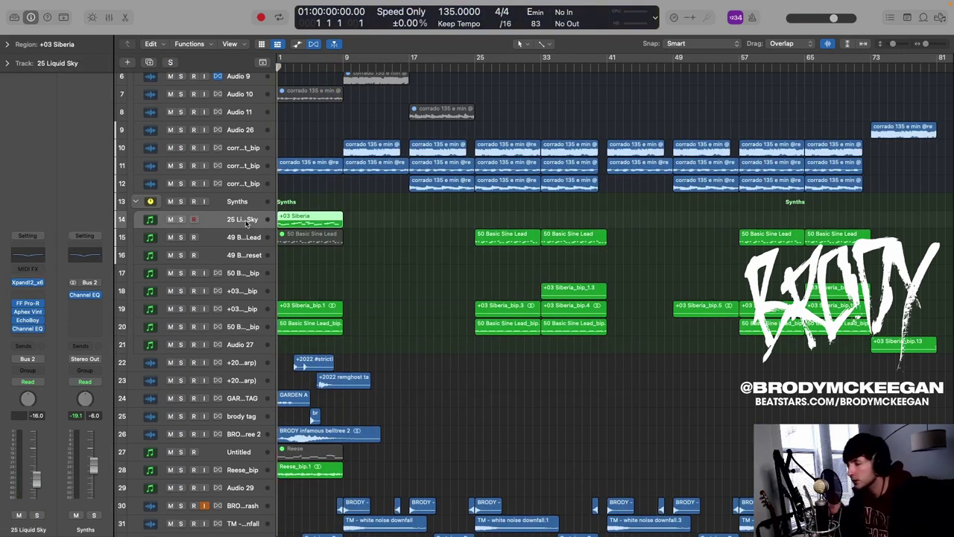
key("s")
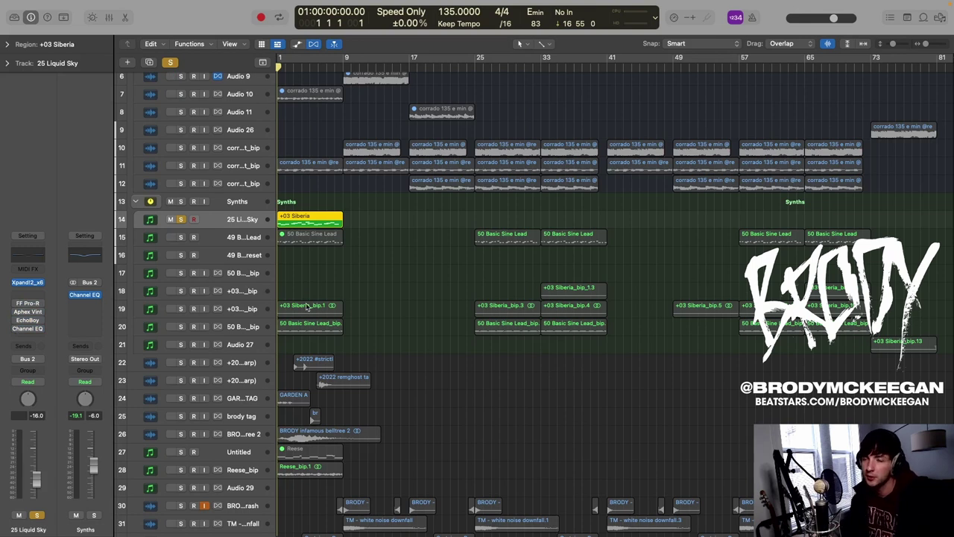
key("space")
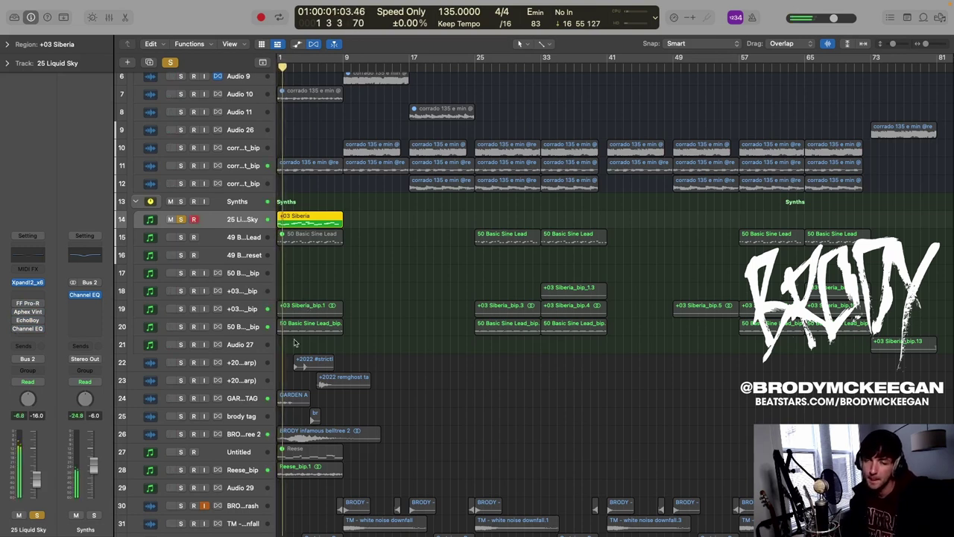
- View the Xpand!2 instrument on the 25 Liquid Sky track during playback, then close it and stop
scroll(418, 304, "up", 3)
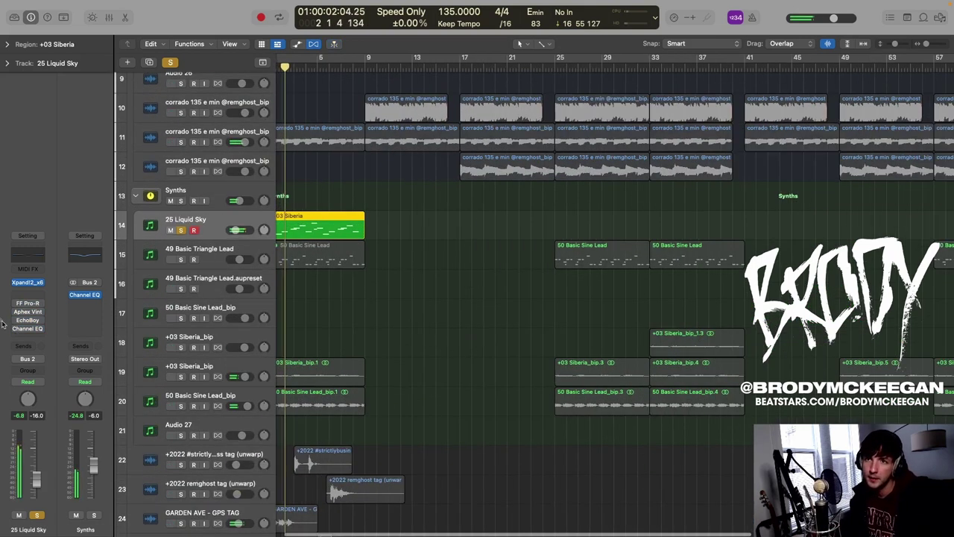
left_click(28, 282)
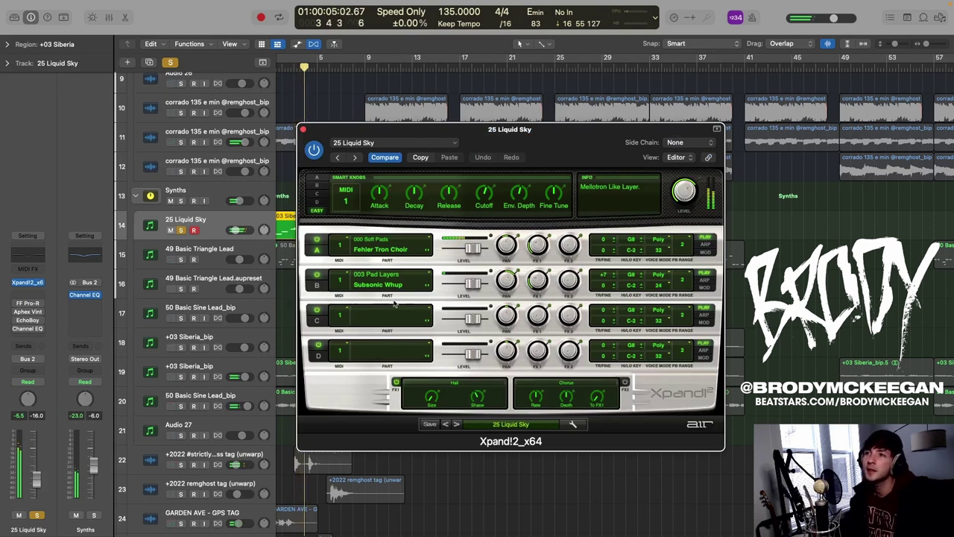
left_click(303, 131)
key("space")
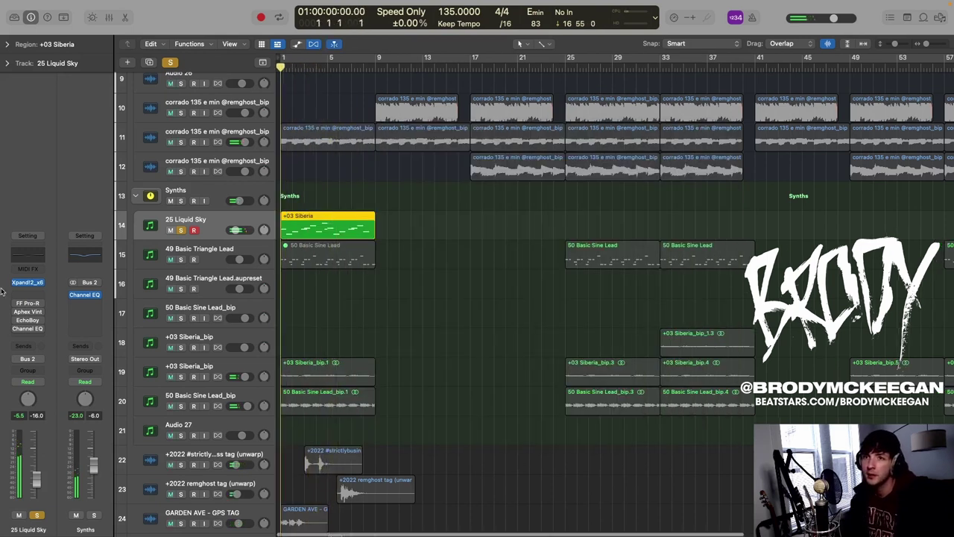
- Turn on FF Pro-R on the 25 Liquid Sky track during playback, and show its Rhythm Guitar Wide preset among the Ambience presets
left_click(27, 304)
key("space")
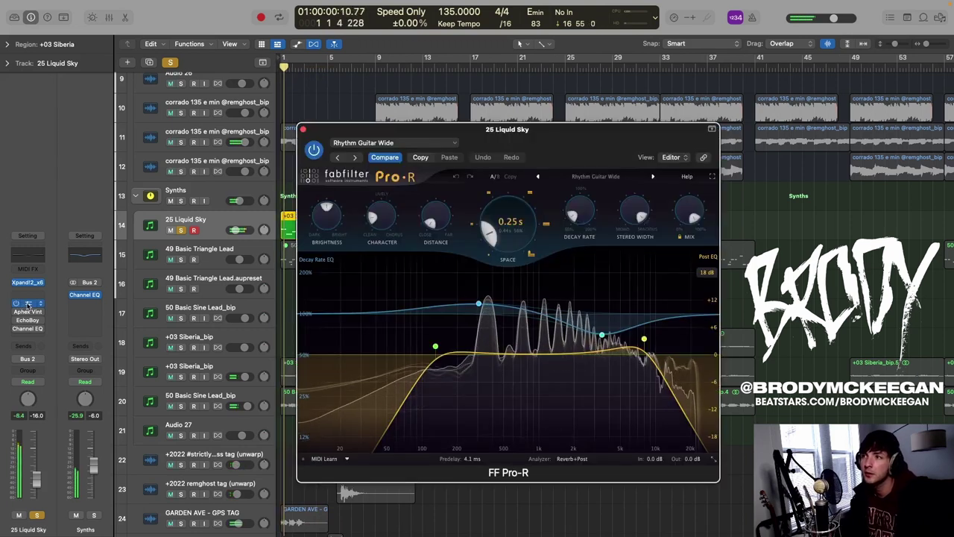
left_click_drag(574, 130, 591, 121)
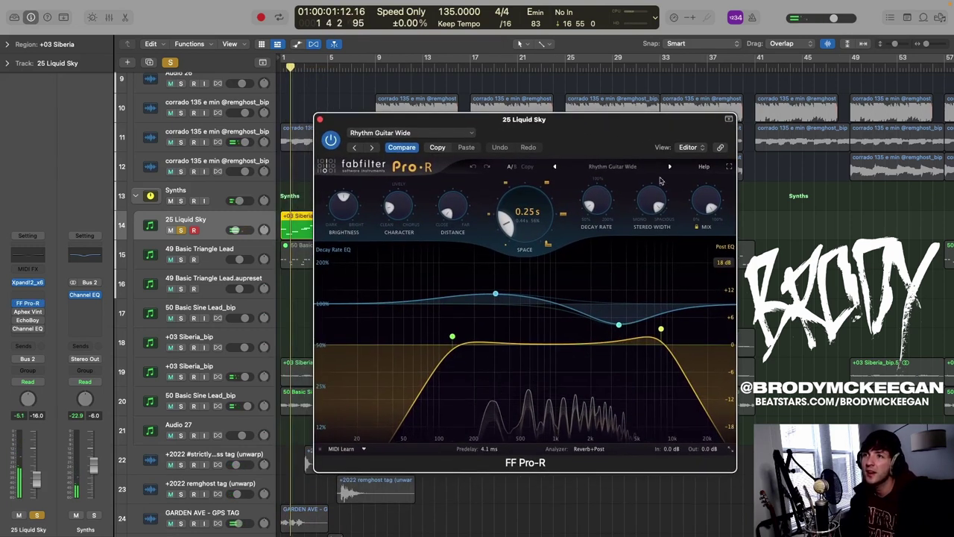
left_click(620, 170)
mouse_move(597, 180)
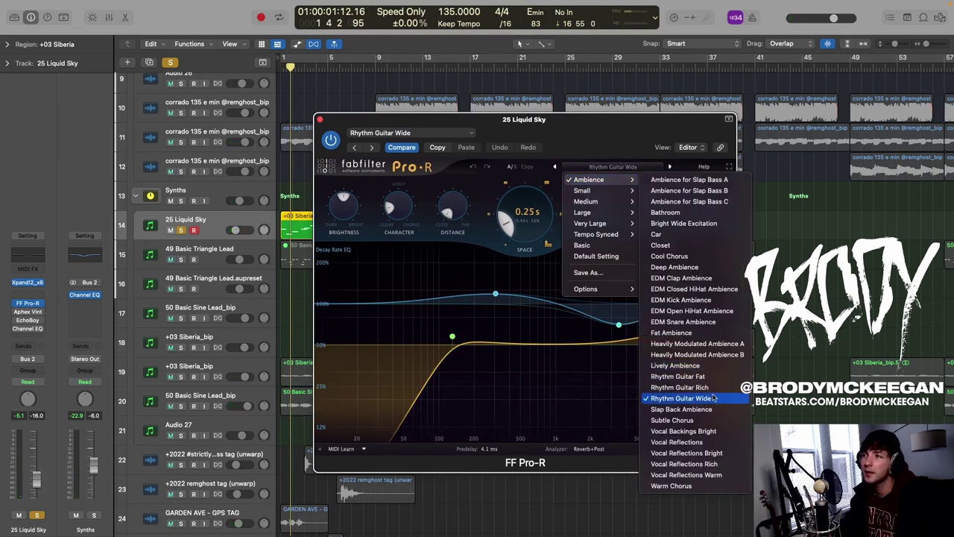
left_click(586, 127)
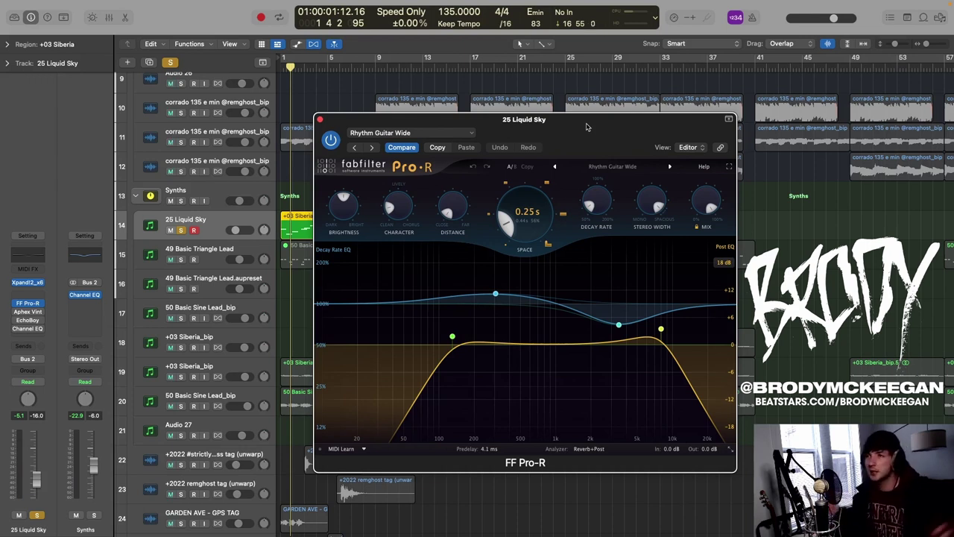
key("space")
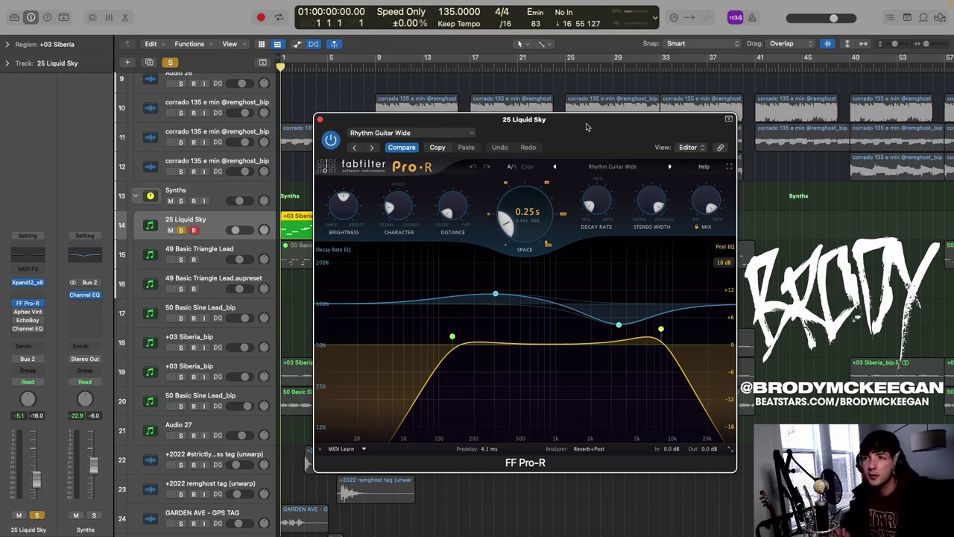
- Play 25 Liquid Sky from bar 1, compare it with FF Pro-R off and on, and close the plug-in
key("space")
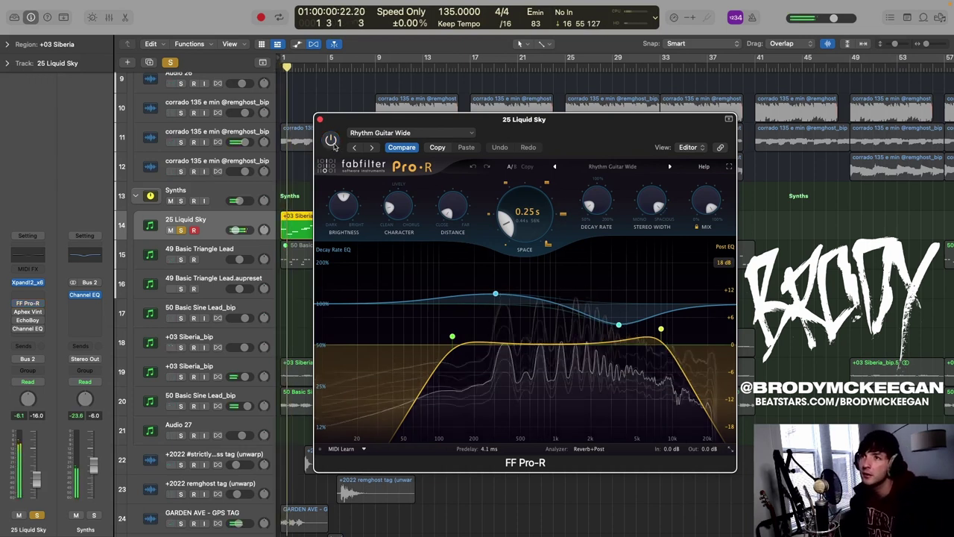
left_click(331, 140)
left_click(320, 120)
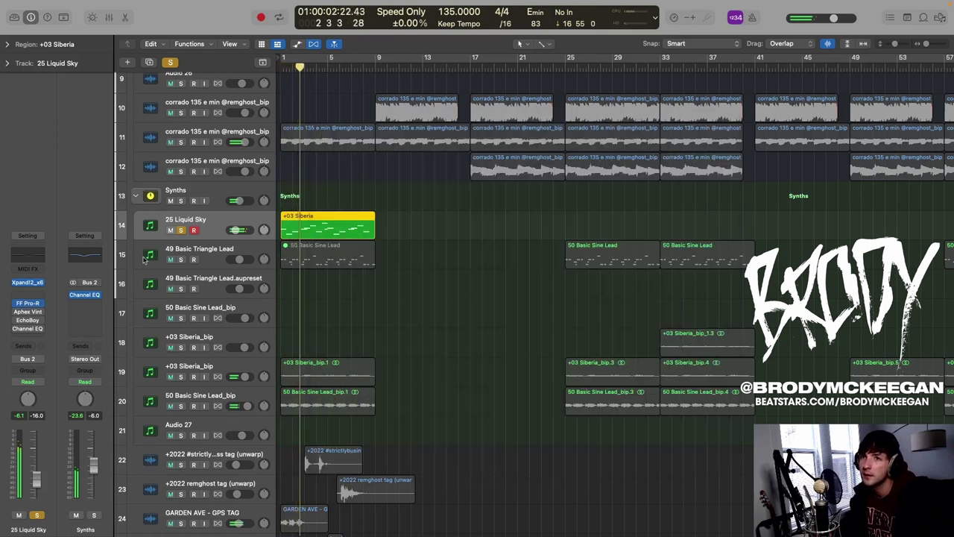
- Enable Aphex Vintage Exciter, EchoBoy and Channel EQ on the 25 Liquid Sky track, viewing the exciter's VG Piano settings
left_click(22, 312)
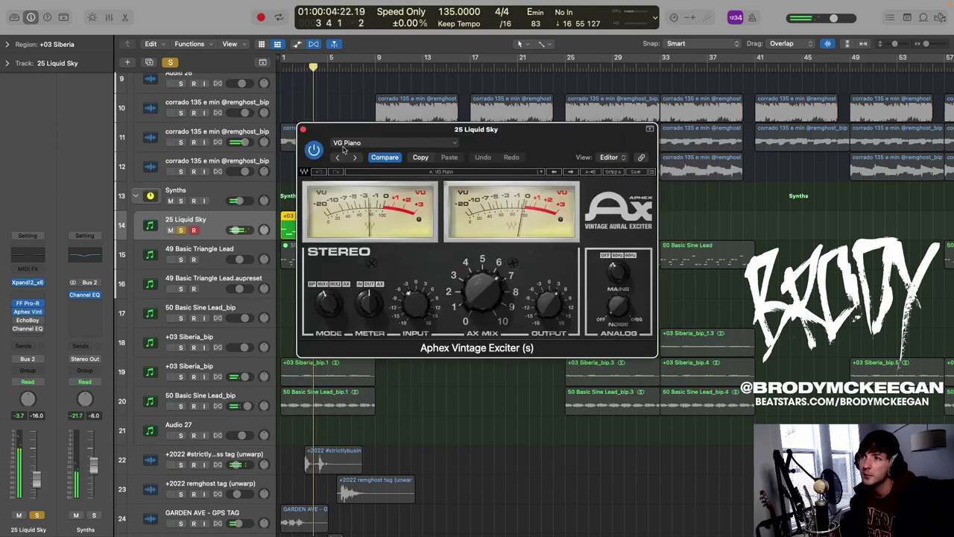
left_click(302, 130)
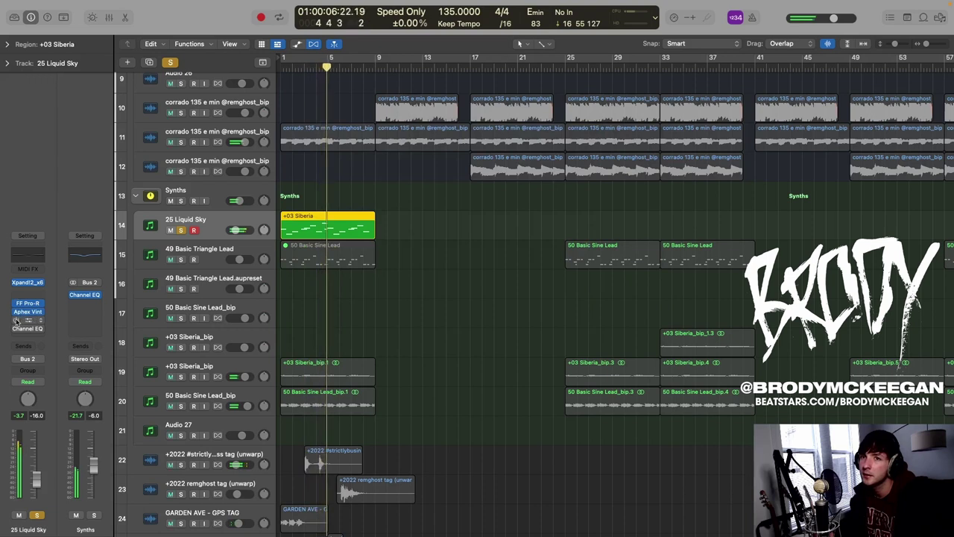
left_click(30, 321)
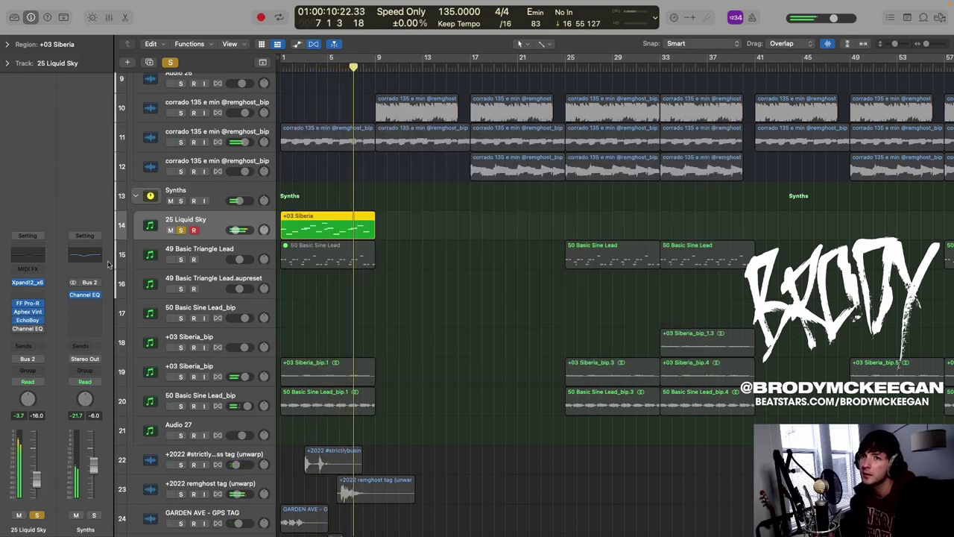
left_click(304, 129)
- Clear the solo on 25 Liquid Sky, mute its +03 Siberia region, and return the playhead to bar 1
left_click(181, 230)
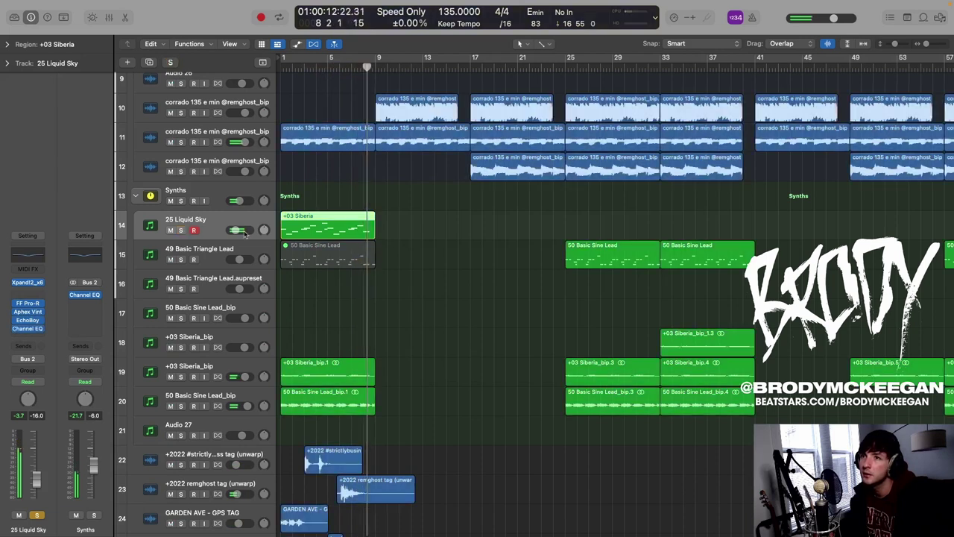
left_click(379, 224)
left_click(359, 225)
key("ctrl+m")
key("Return")
- Play the +03 Siberia_bip track 19 in solo from bar 1, and add the 50 Basic Sine Lead_bip track 20 to the solo
left_click(231, 363)
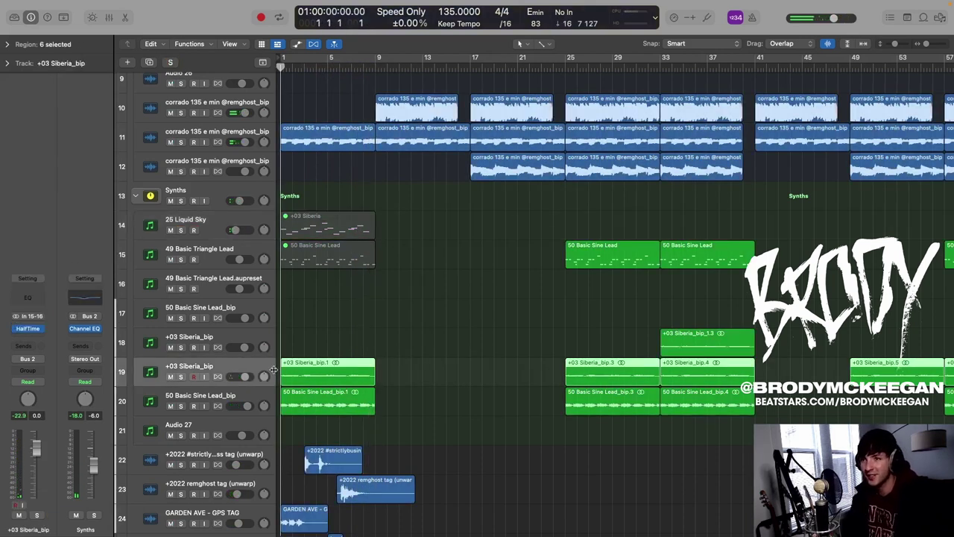
key("ctrl+s")
key("space")
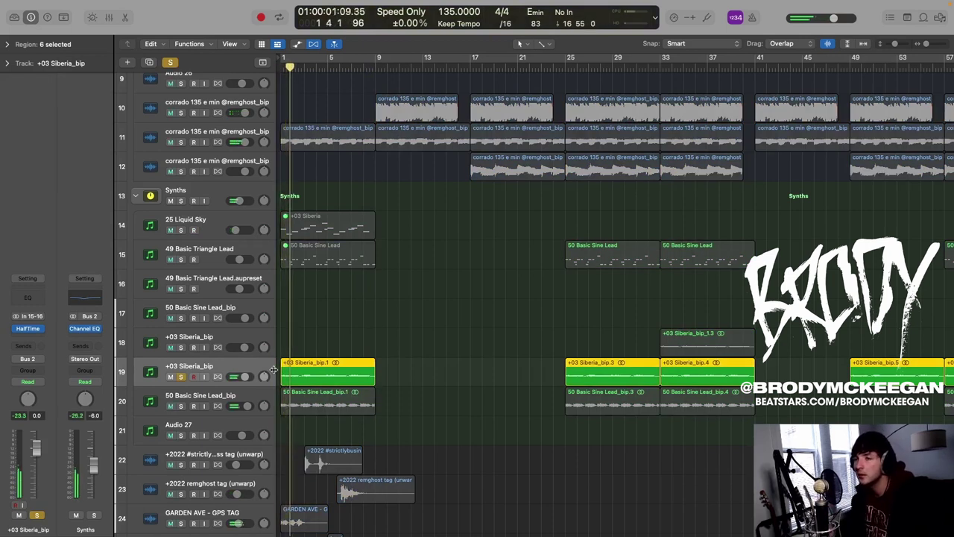
left_click(181, 406)
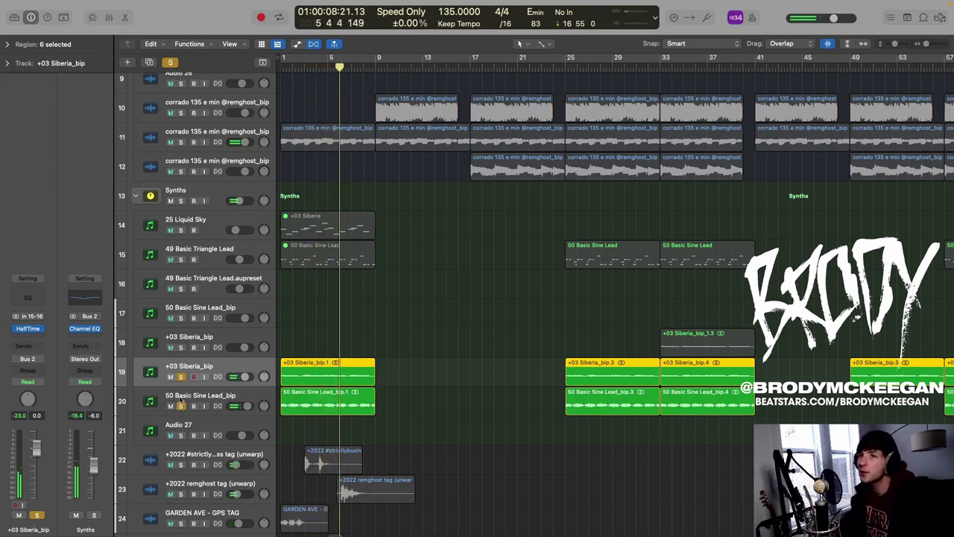
- Clear all solos, deselect the regions, and return the playhead to bar 1 with the whole arrangement in view
left_click(172, 63)
left_click(397, 336)
left_click(399, 332, "ctrl+alt")
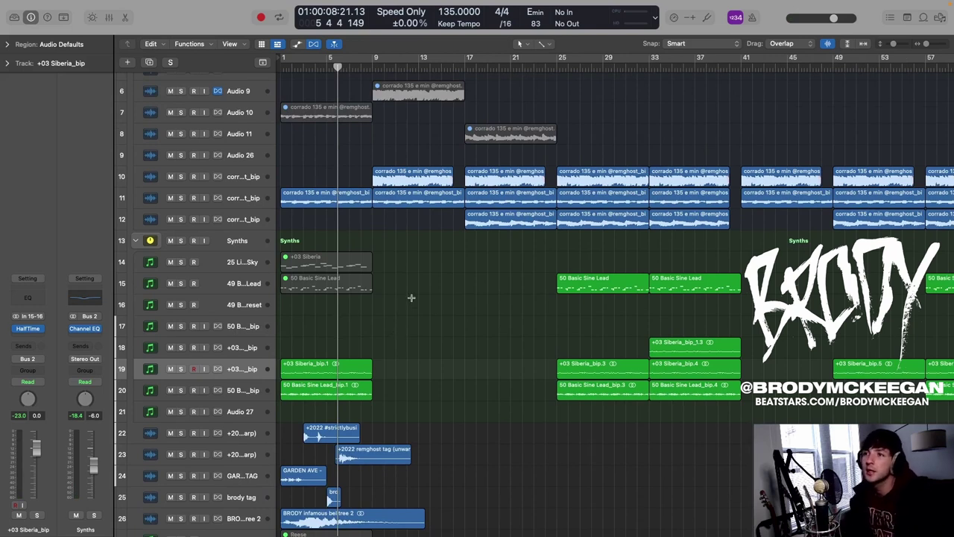
scroll(410, 301, "left", 3)
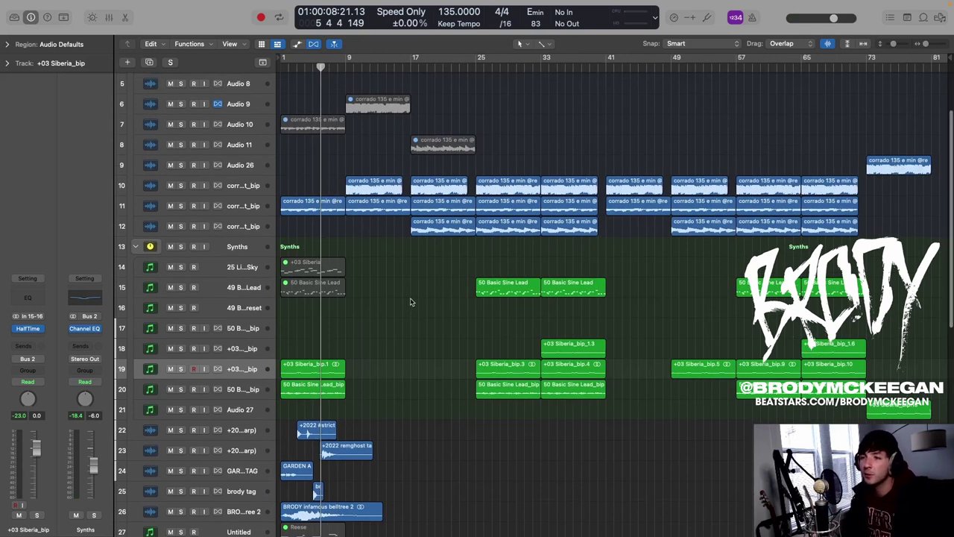
key("Return")
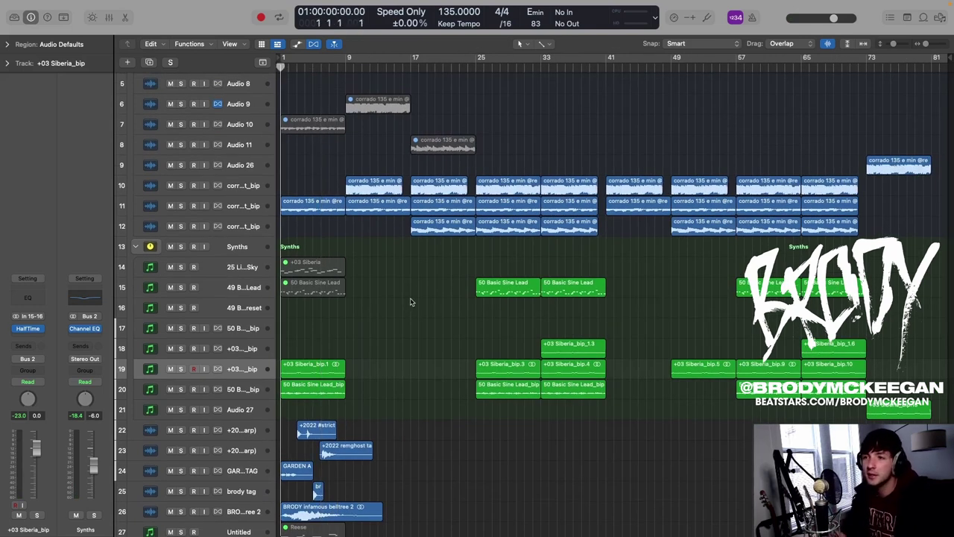
- Solo the +03 Siberia_bip track 18 in place of the Synths stack, and play it from bar 33
left_click(181, 247)
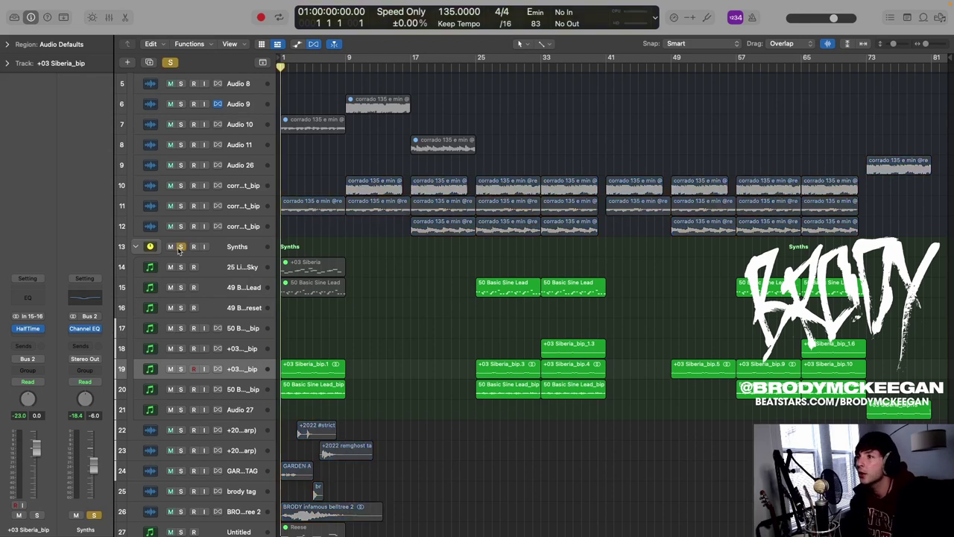
left_click(541, 69)
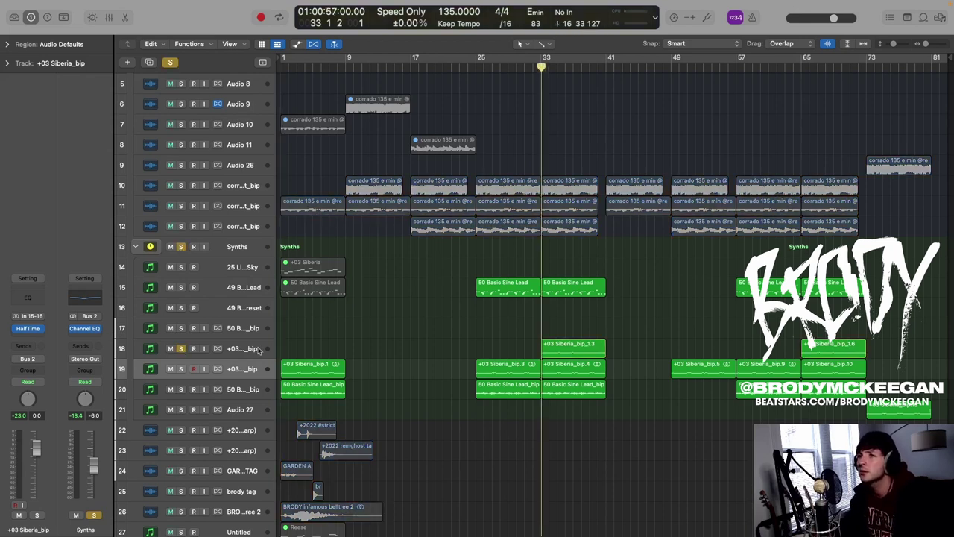
left_click(181, 246)
left_click(242, 348)
key("space")
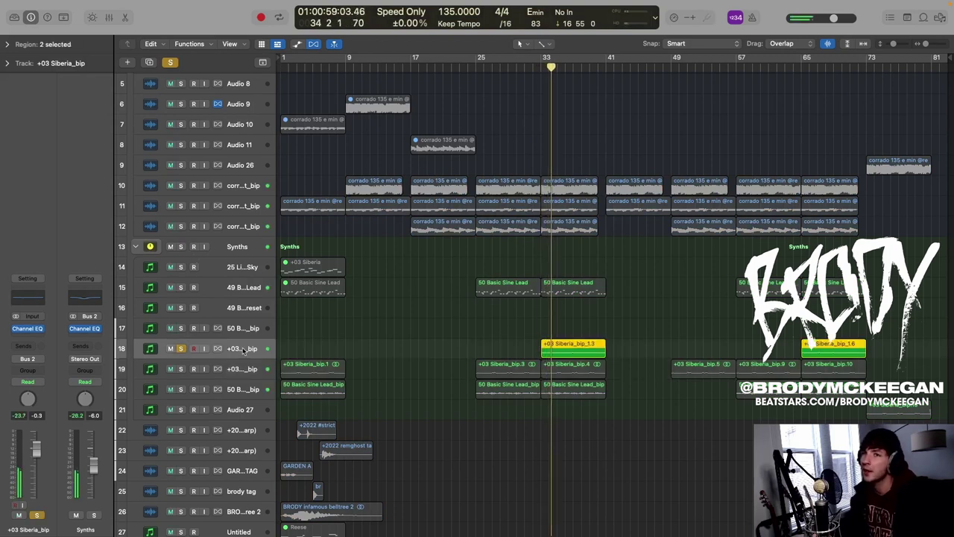
key("space")
- Select the 25 Liquid Sky track briefly, reselect the +03 Siberia_bip track 18 and clear its solo
left_click(243, 268)
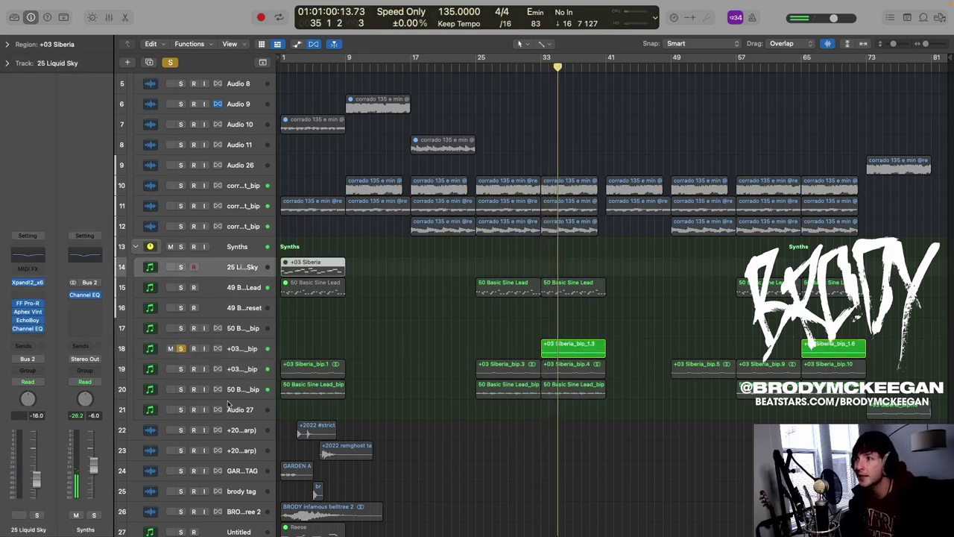
left_click(199, 357)
left_click(181, 348)
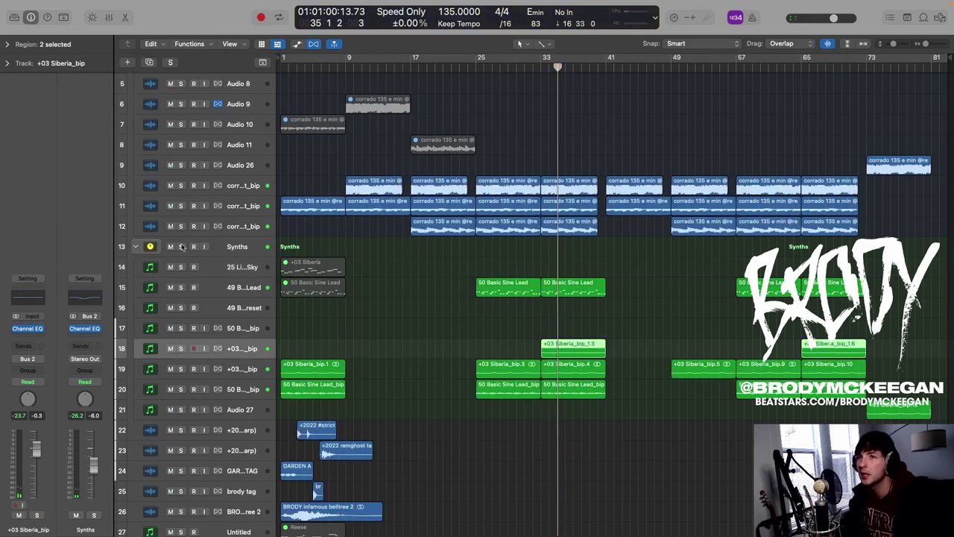
- Solo the Synths stack, play it from bar 33, and add the Loop stack to the solo
left_click(180, 246)
left_click(542, 70)
key("space")
scroll(463, 246, "up", 4)
left_click(180, 81)
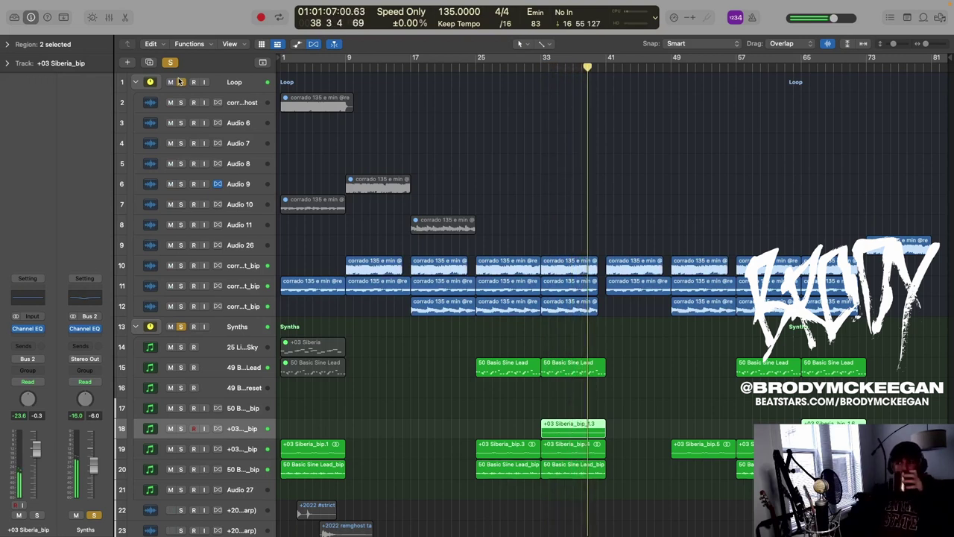
left_click(180, 82)
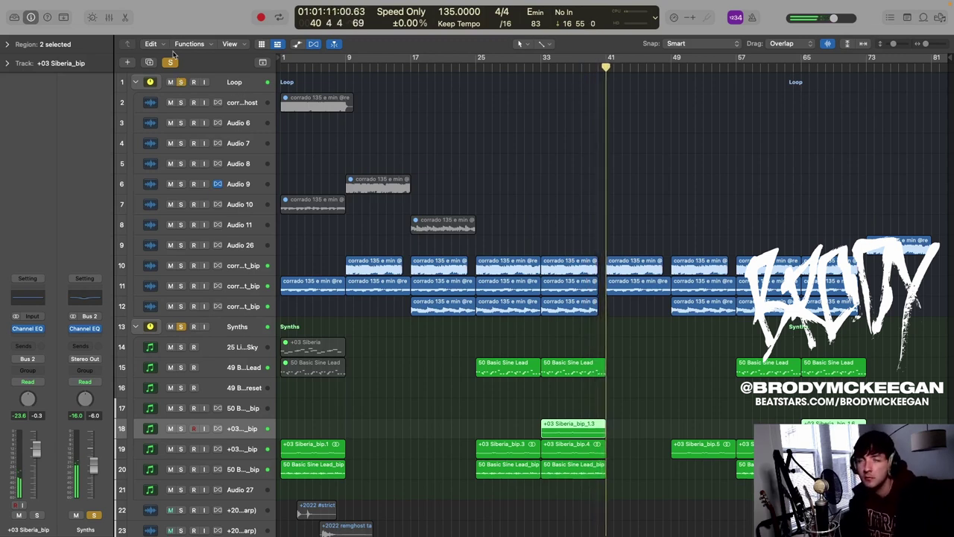
- Clear all solos, return the playhead to bar 1, and deselect the Siberia regions
left_click(171, 63)
scroll(477, 218, "down", 10)
key("Return")
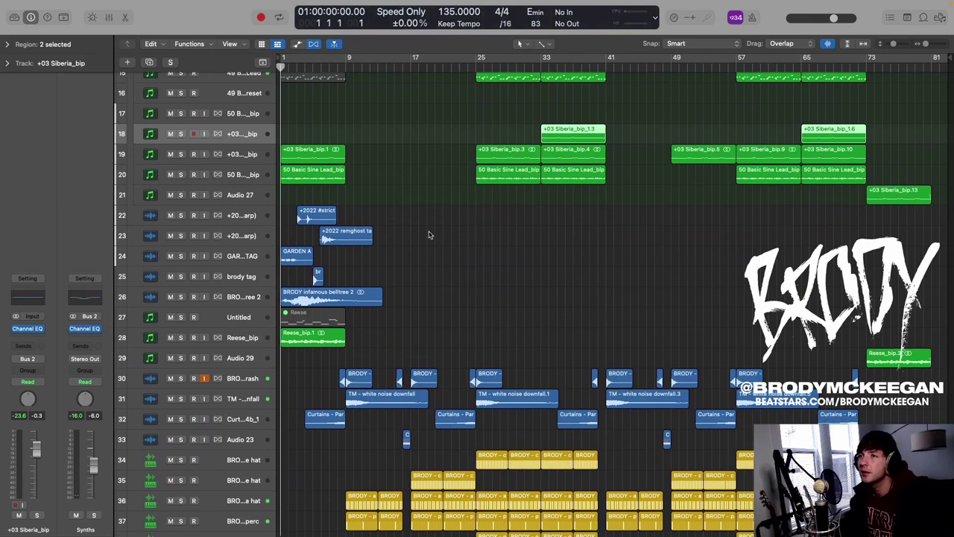
left_click(428, 235)
key("super+Up")
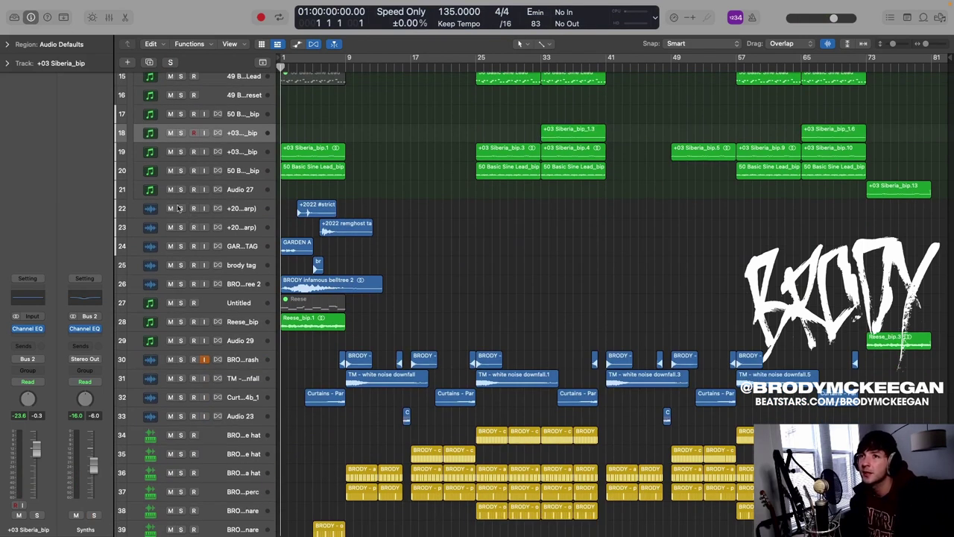
- Solo the producer tags and bell tree on tracks 22 to 26, play them from bar 1, and clear their solos
left_click_drag(181, 217, 186, 293)
key("space")
key("super+Down")
key("super+Right")
key("super+Down")
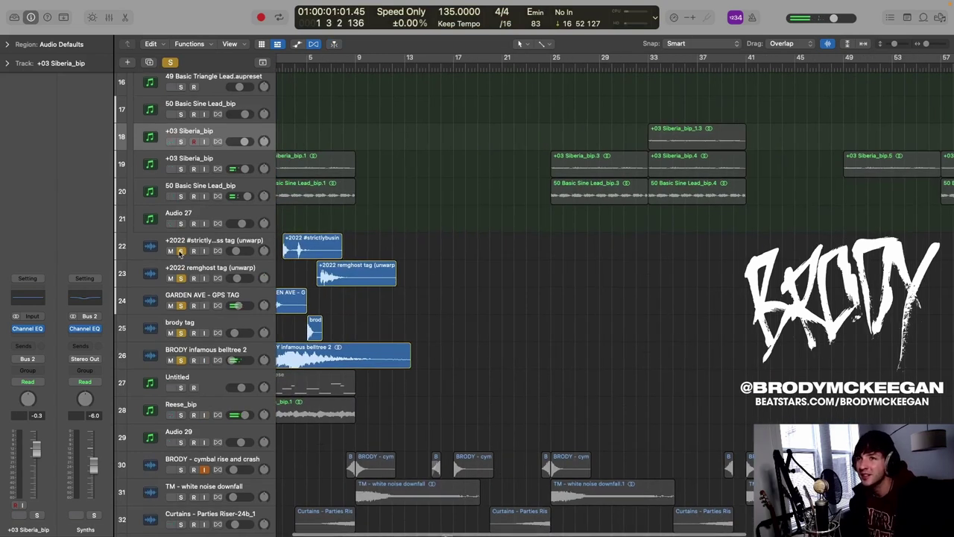
left_click_drag(181, 251, 179, 361)
scroll(507, 270, "down", 4)
scroll(533, 264, "left", 1)
scroll(562, 216, "down", 3)
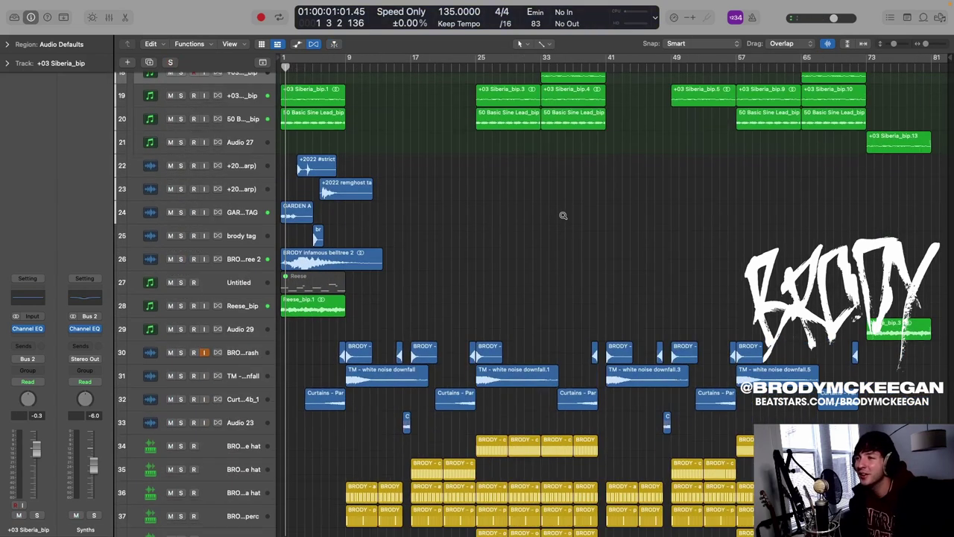
scroll(563, 215, "down", 3)
key("super+Up")
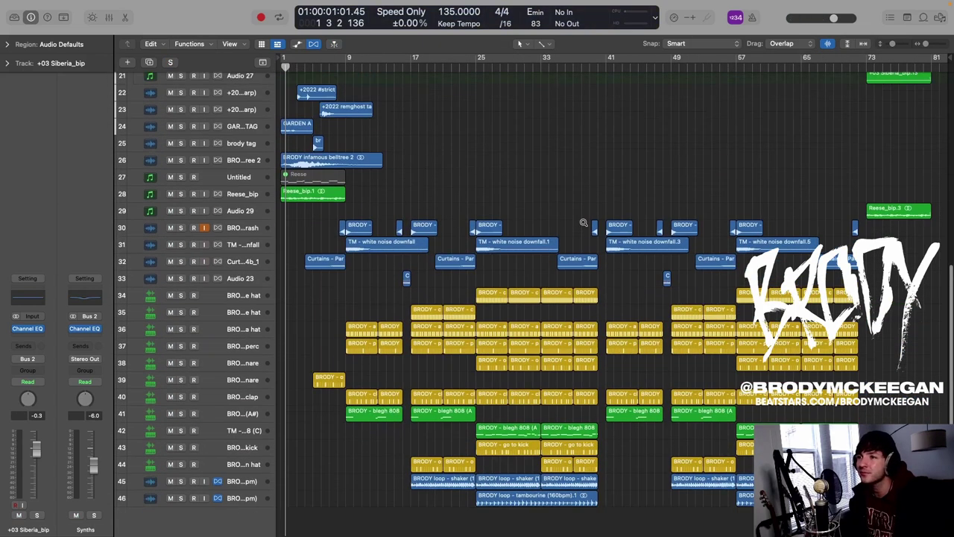
- Solo the bell tree track 26 and tracks 28 to 46, and play them from about bar 9
left_click_drag(181, 488, 170, 205)
left_click(180, 169)
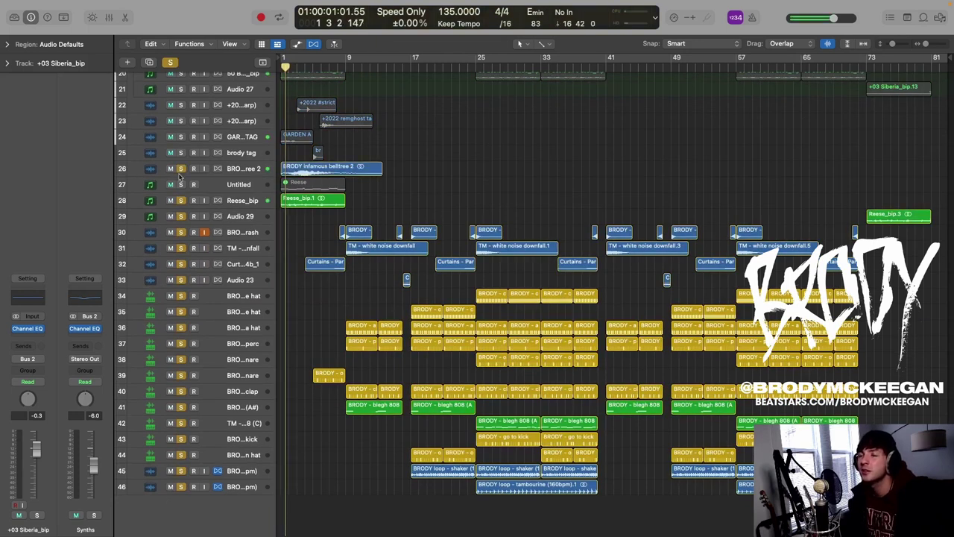
left_click(344, 66)
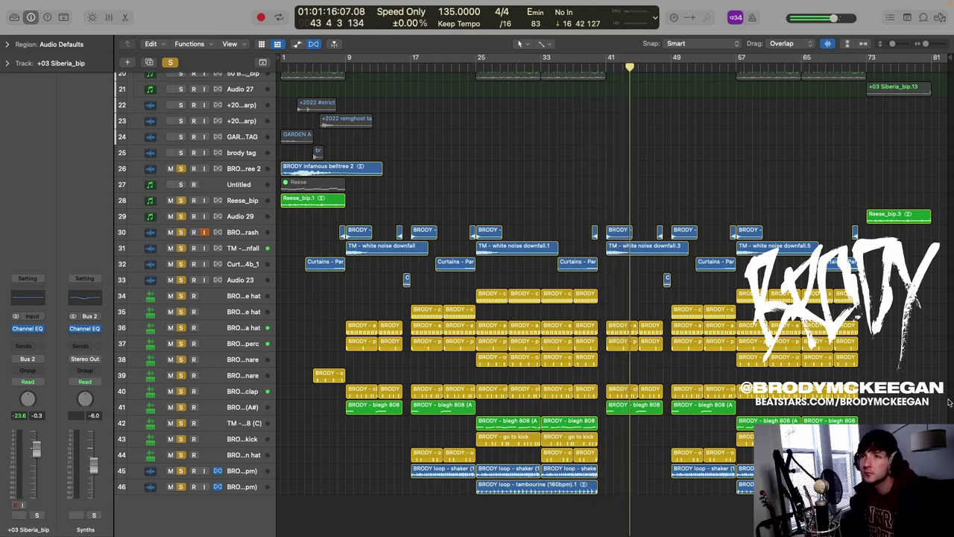
- Solo only the effects tracks 30 to 33 in place of the larger group, and play them from about bar 7
left_click_drag(179, 170, 211, 517)
left_click_drag(183, 233, 179, 278)
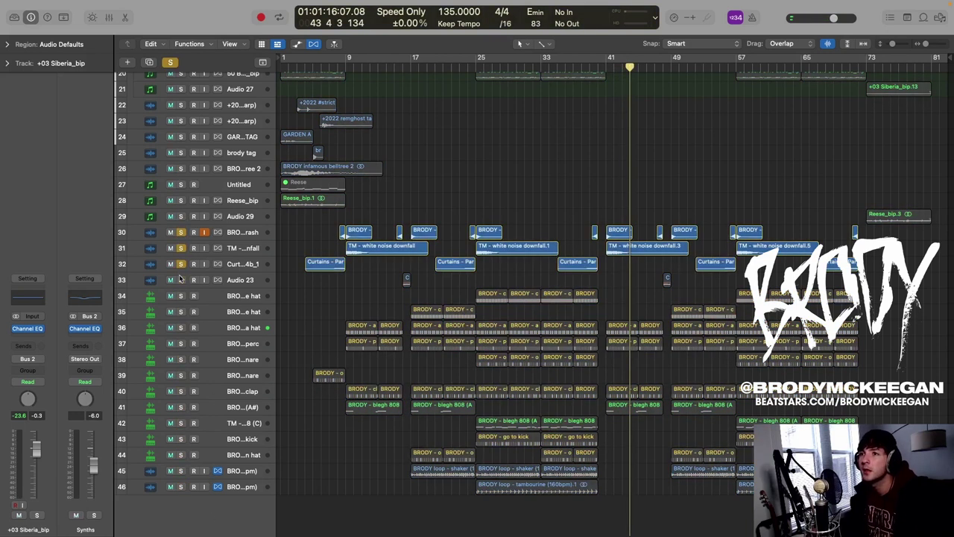
left_click(328, 67)
key("super+Down")
key("super+Down")
key("super+Right")
key("super+Right")
key("super+Right")
key("space")
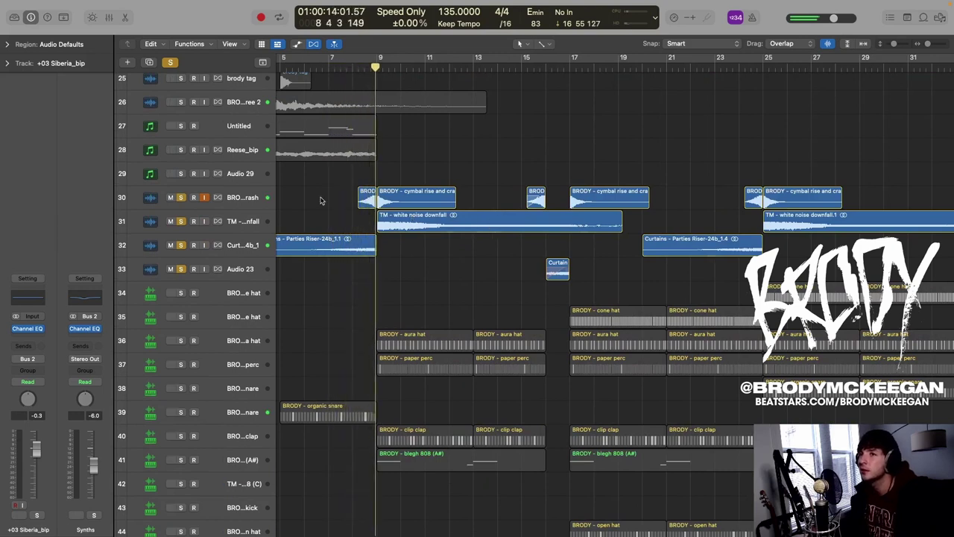
- Replay the effects tracks from about bar 7 and again from about bar 8, and clear their solos
key("super+Left")
key("super+Left")
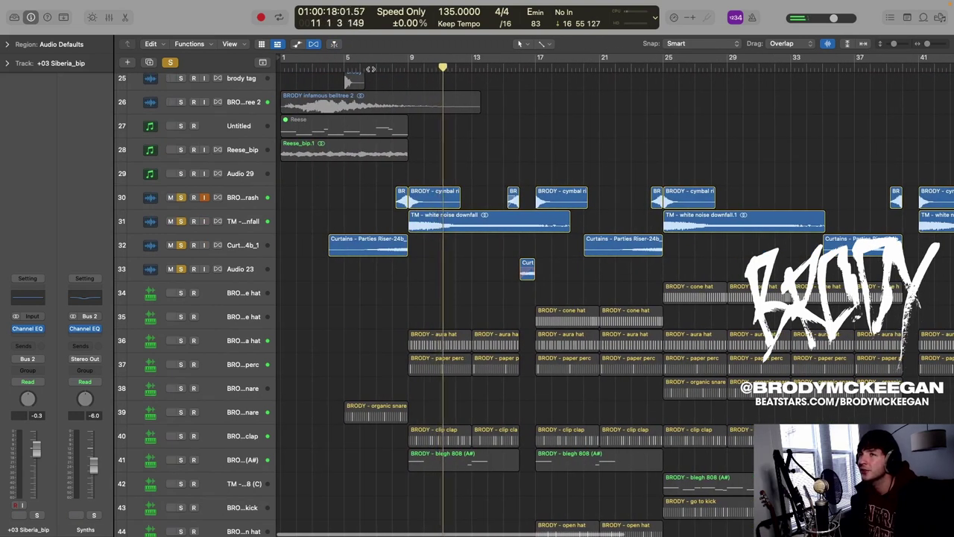
left_click(377, 67)
key("period")
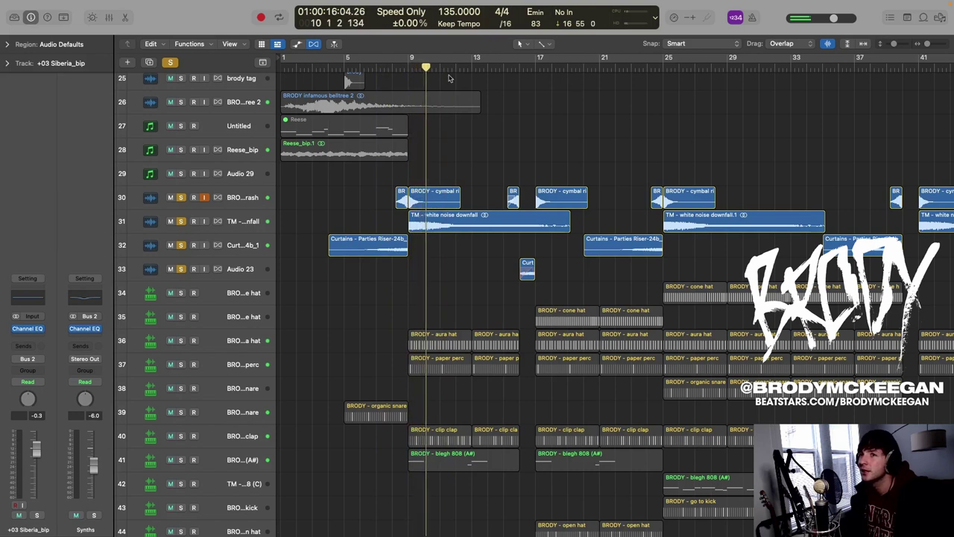
left_click(393, 68)
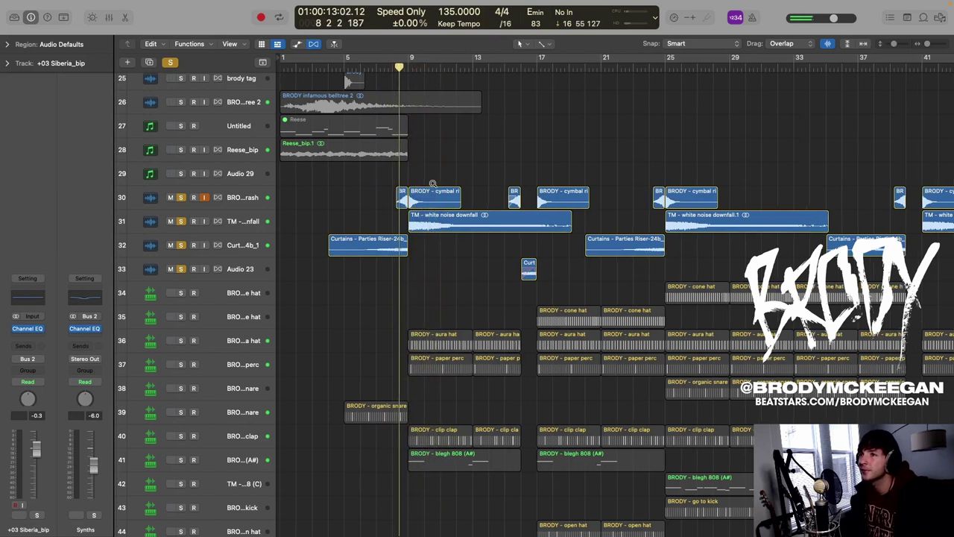
scroll(432, 183, "up", 3)
scroll(627, 205, "right", 3)
scroll(627, 205, "down", 5)
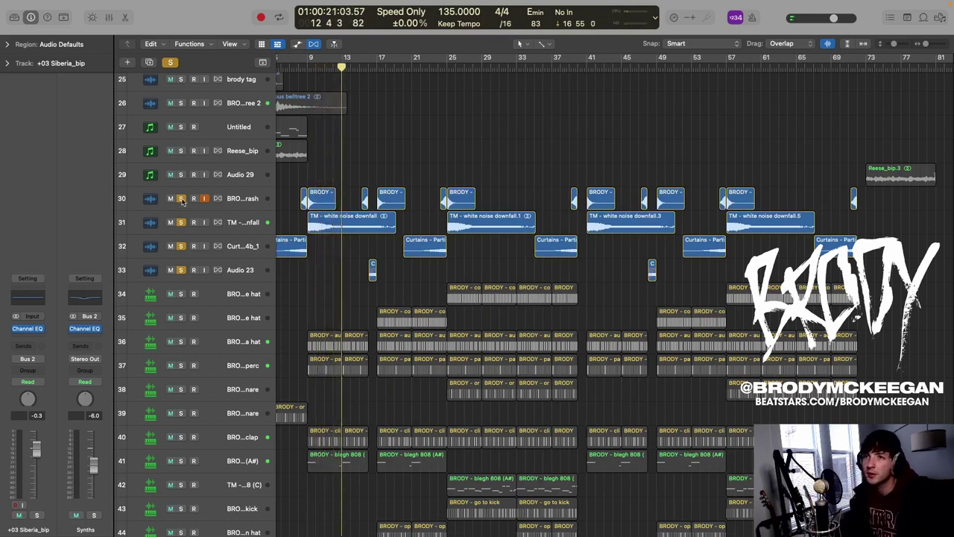
left_click(181, 198)
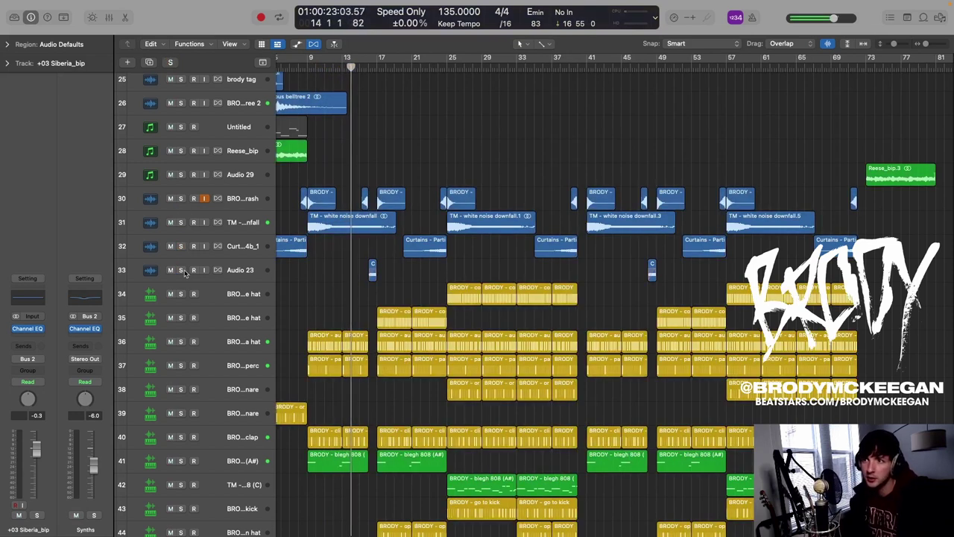
- Solo the hat, perc and snare tracks 34 to 39 briefly, and clear all solos with the playhead at bar 9
scroll(364, 318, "down", 2)
scroll(365, 318, "up", 1)
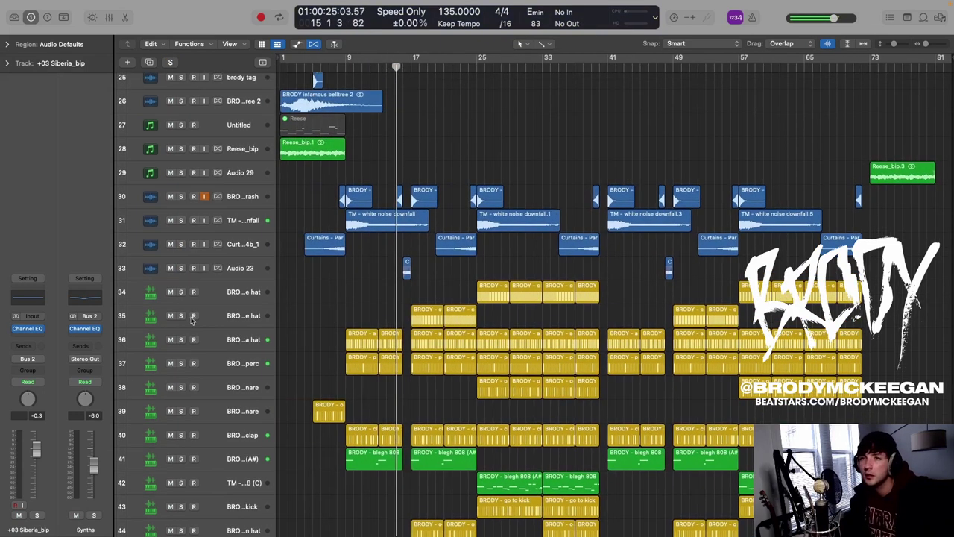
left_click_drag(181, 292, 189, 395)
left_click(180, 411)
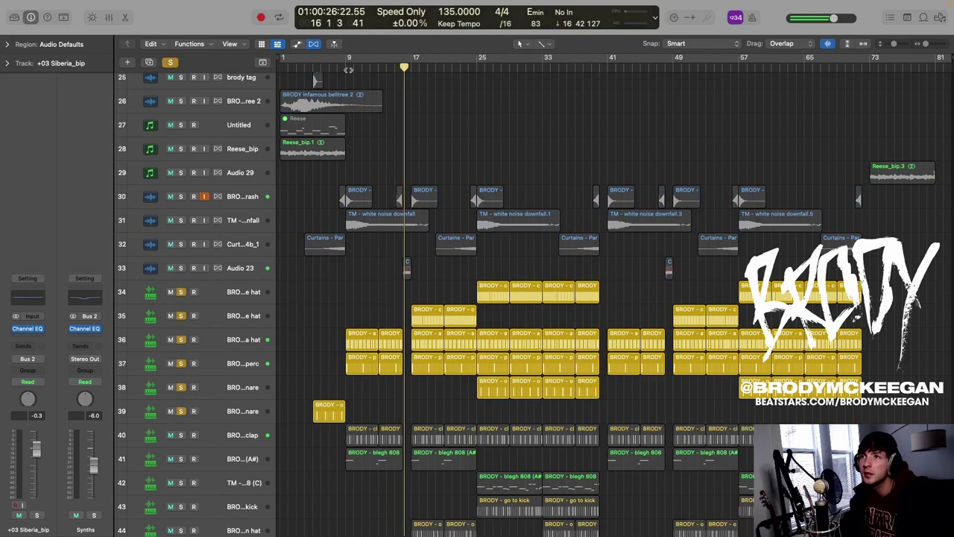
key("space")
left_click(170, 63)
scroll(371, 291, "down", 3)
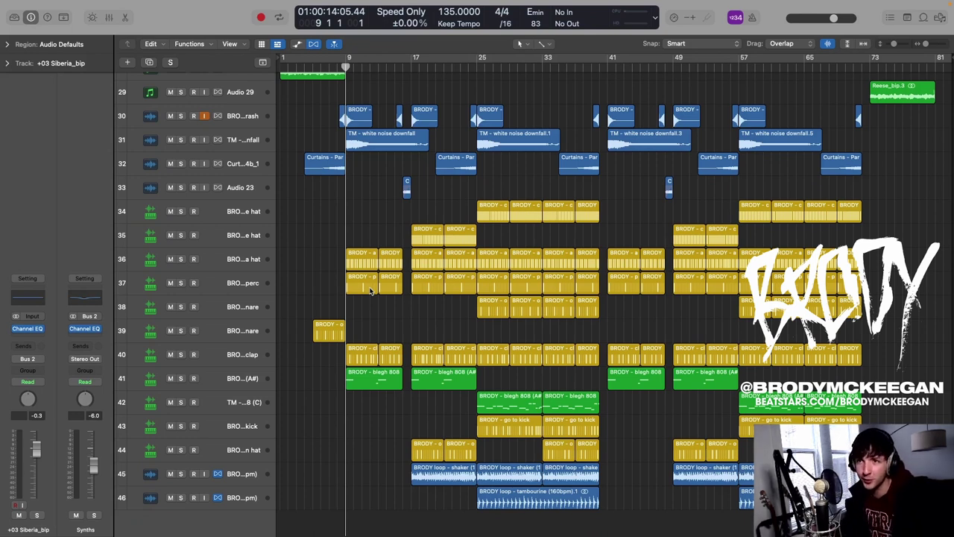
- Play the BRODY - aura hat track 36 in solo from bar 9, and show its Quick Sampler and step pattern
left_click(252, 259)
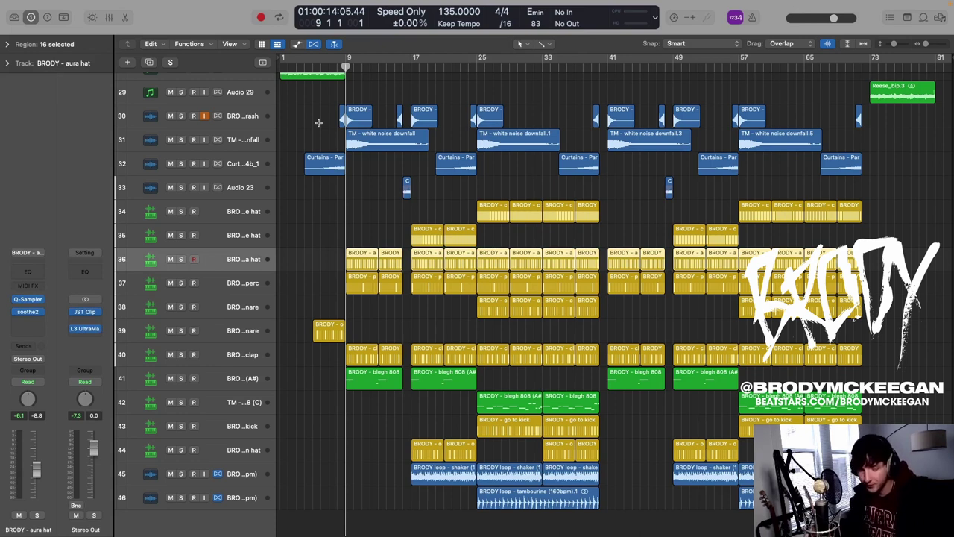
key("s")
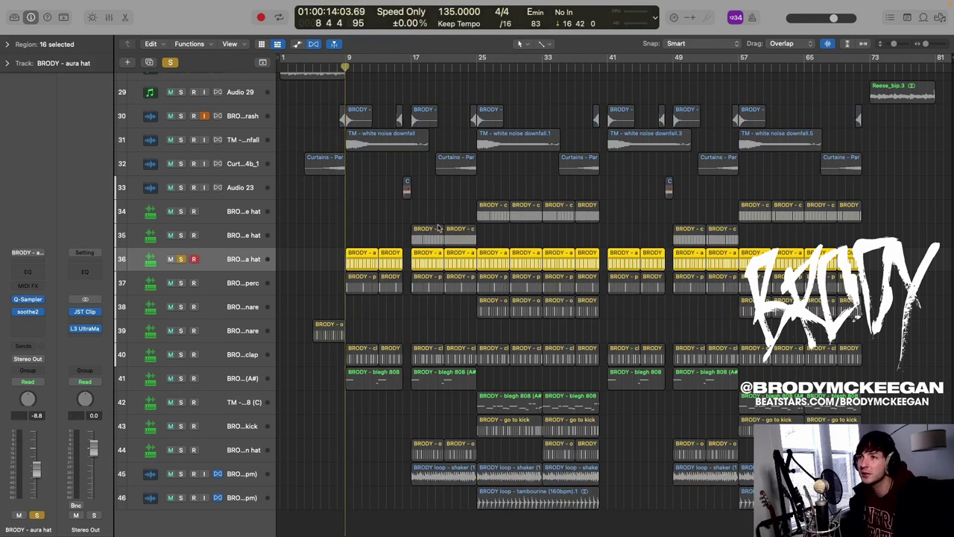
scroll(439, 227, "up", 5)
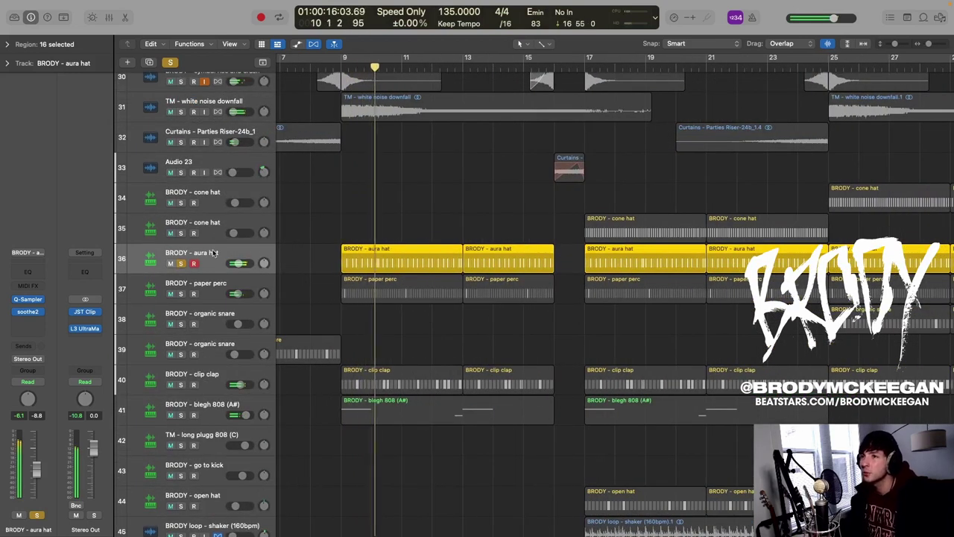
left_click(28, 299)
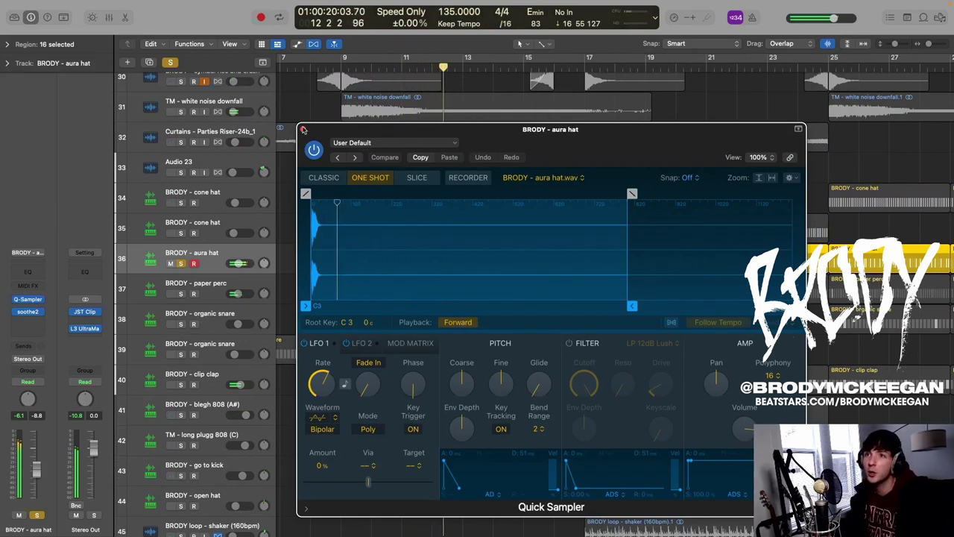
left_click(303, 130)
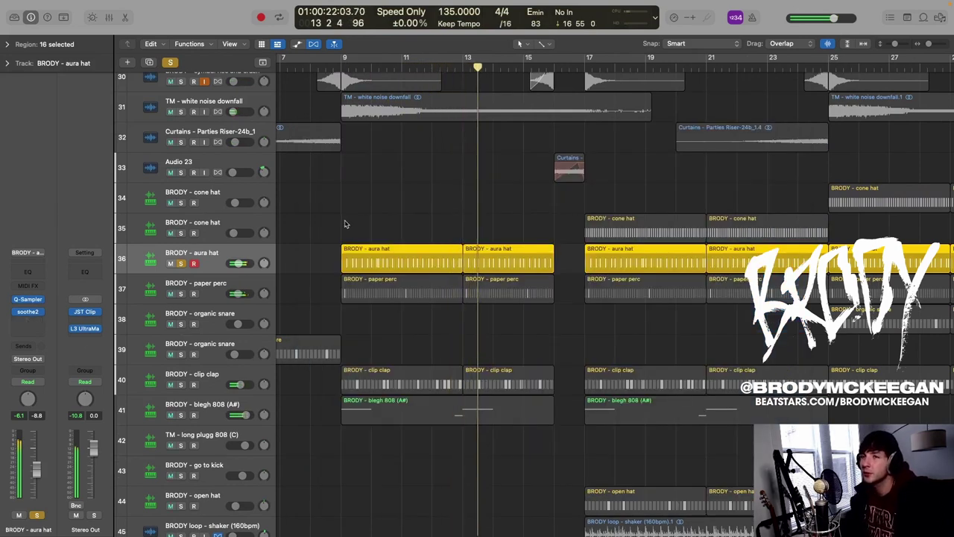
key("e")
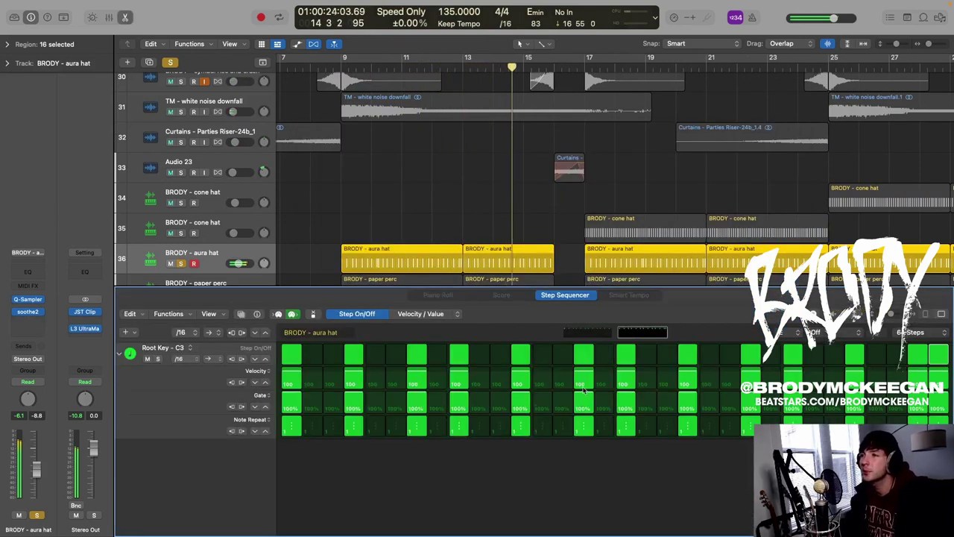
key("e")
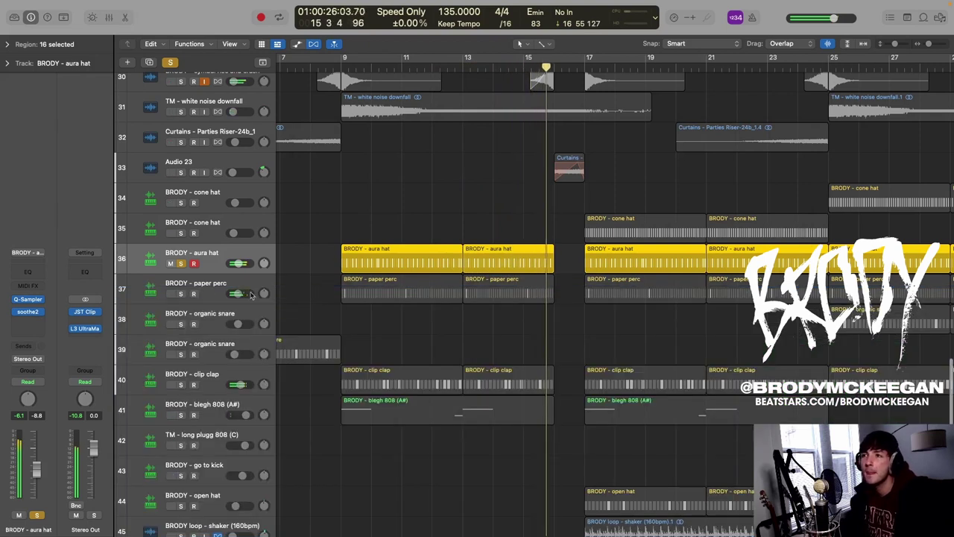
- Solo the BRODY - paper perc track 37 in place of the aura hat, and select it while playing from bar 9
left_click(181, 294)
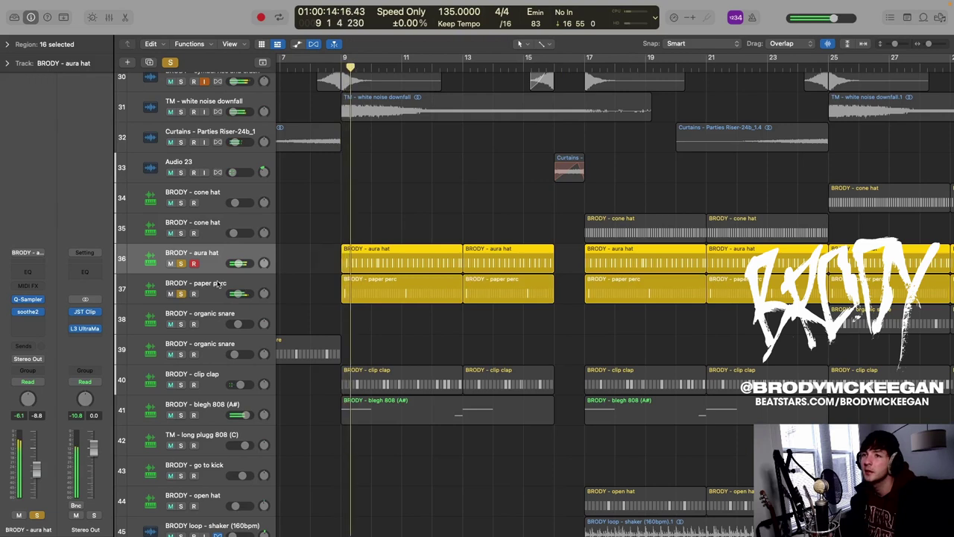
left_click(190, 279)
key("Up")
key("s")
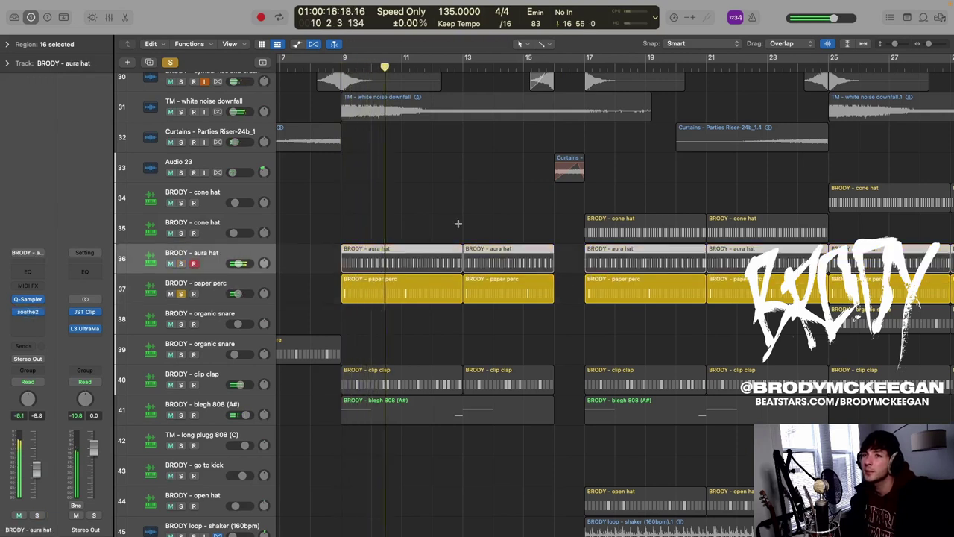
left_click(202, 287)
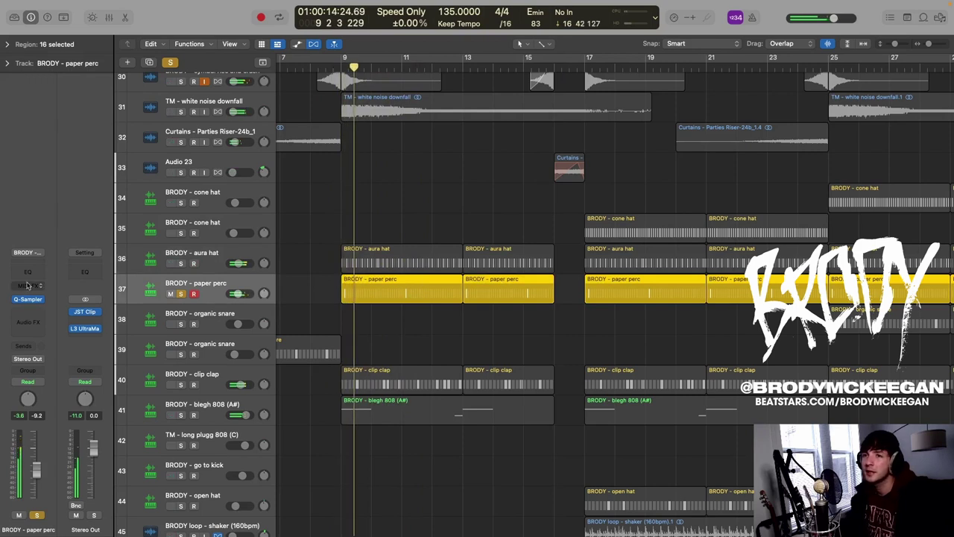
- Add the aura hat track 36 and the BRODY - clip clap track 40 to the solo, and play them together
left_click(179, 263)
key("space")
left_click(182, 385)
key("space")
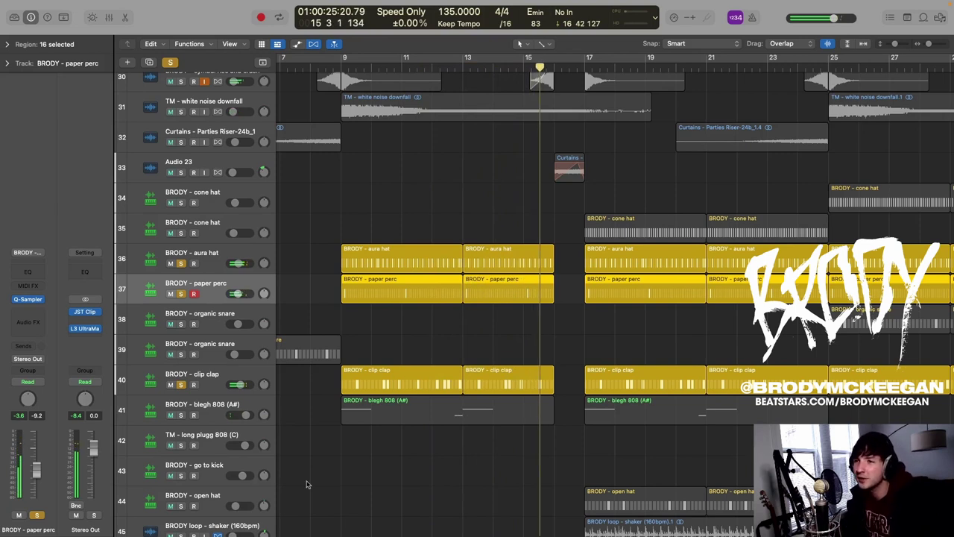
- Add the BRODY - blegh 808 (A#) track 41 and organic snare track 39 to the solo, and move the playhead to bar 5
left_click(180, 415)
scroll(147, 367, "left", 5)
left_click(180, 358)
left_click(366, 68)
- Play the BRODY - organic snare track 39 from bar 5, and show its Quick Sampler settings before closing them
left_click(215, 352)
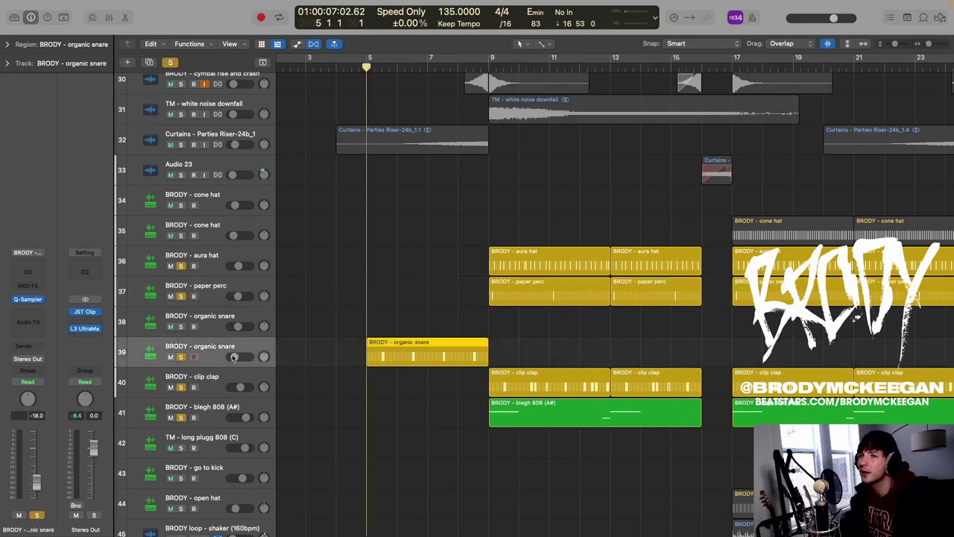
left_click(202, 200)
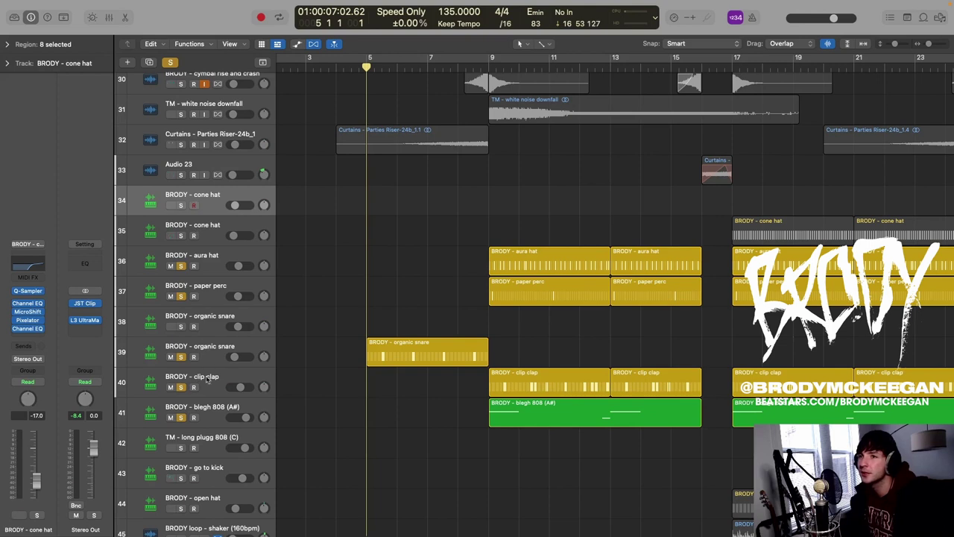
left_click(214, 348)
key("space")
left_click(29, 299)
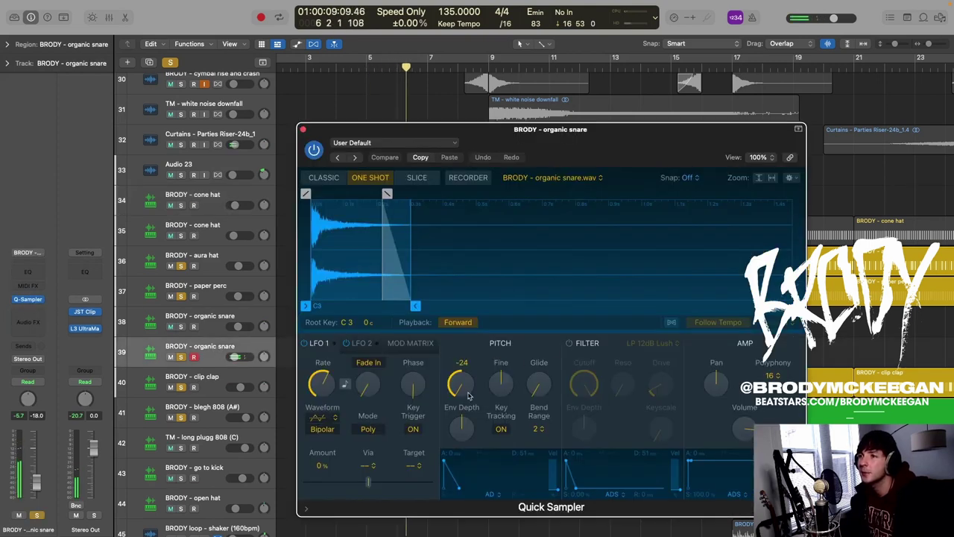
left_click(303, 129)
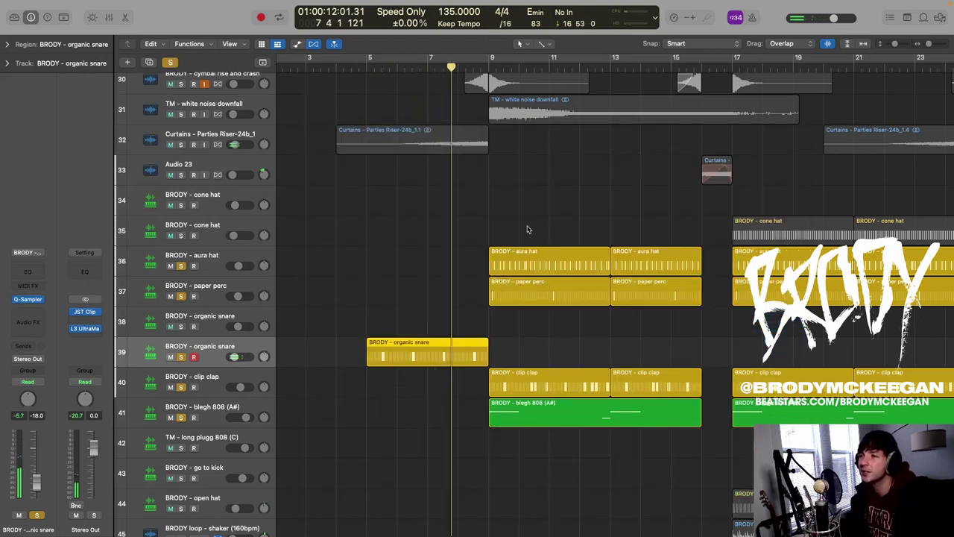
scroll(514, 285, "right", 3)
key("super+Left")
key("super+Left")
scroll(511, 258, "right", 3)
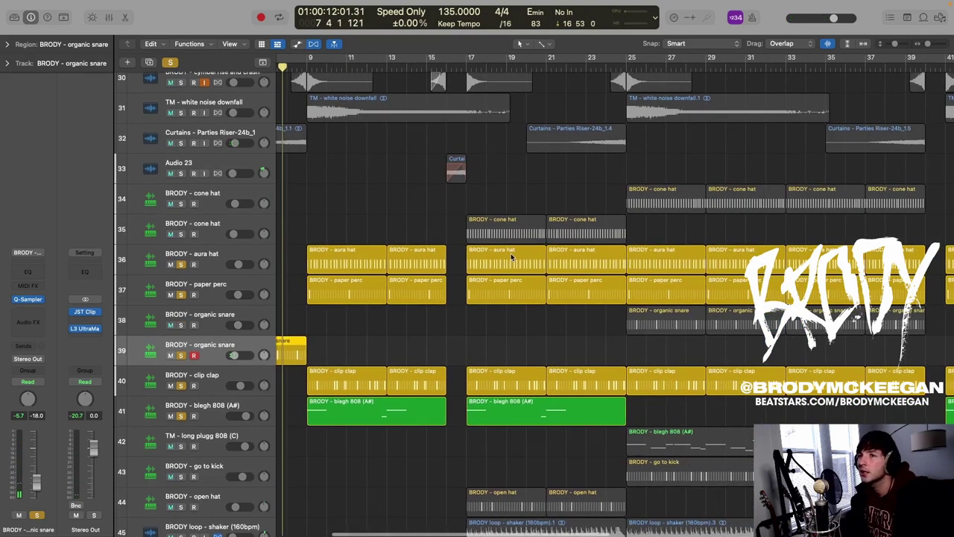
- Add the BRODY - organic snare track 38 to the solo, select it, and play the soloed drums from bar 23
left_click(180, 328)
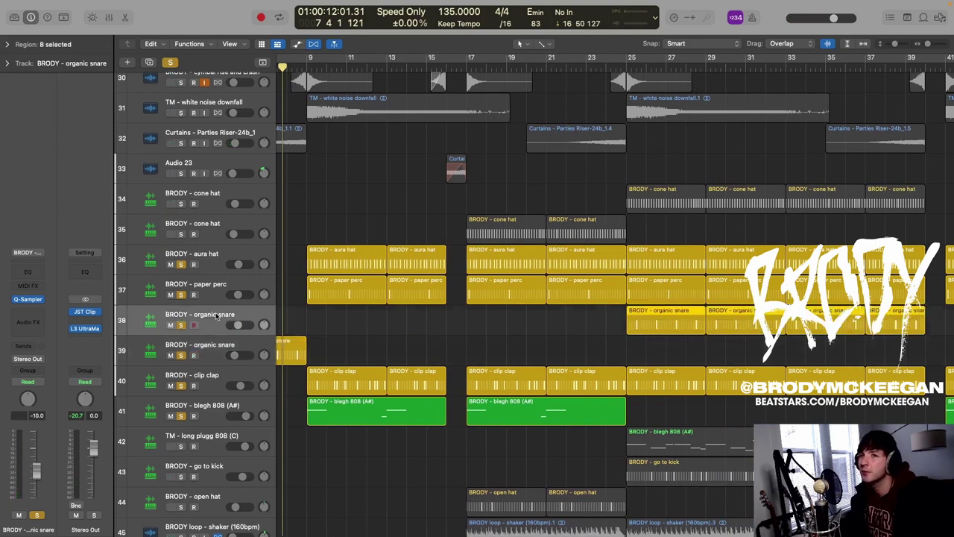
scroll(731, 209, "right", 3)
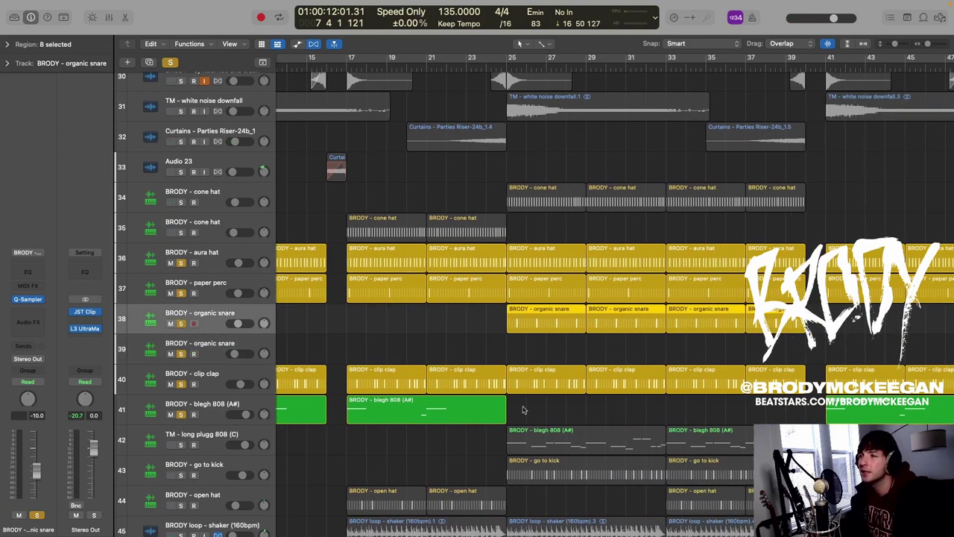
left_click(540, 379)
left_click(215, 374)
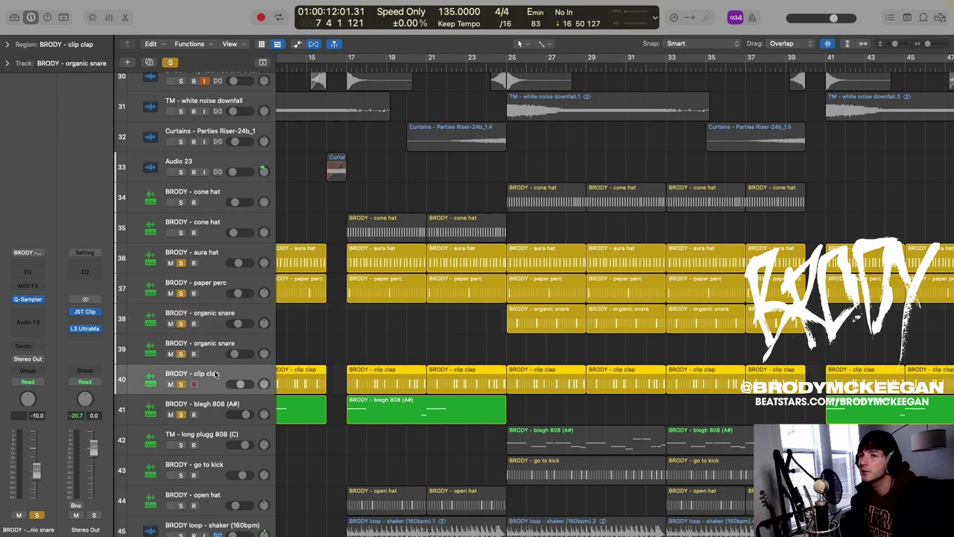
left_click(218, 312)
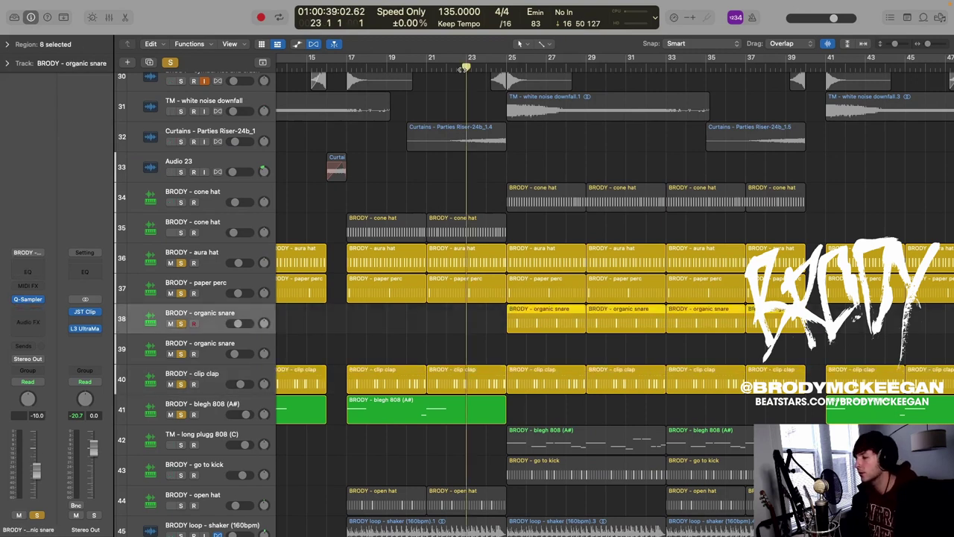
key("space")
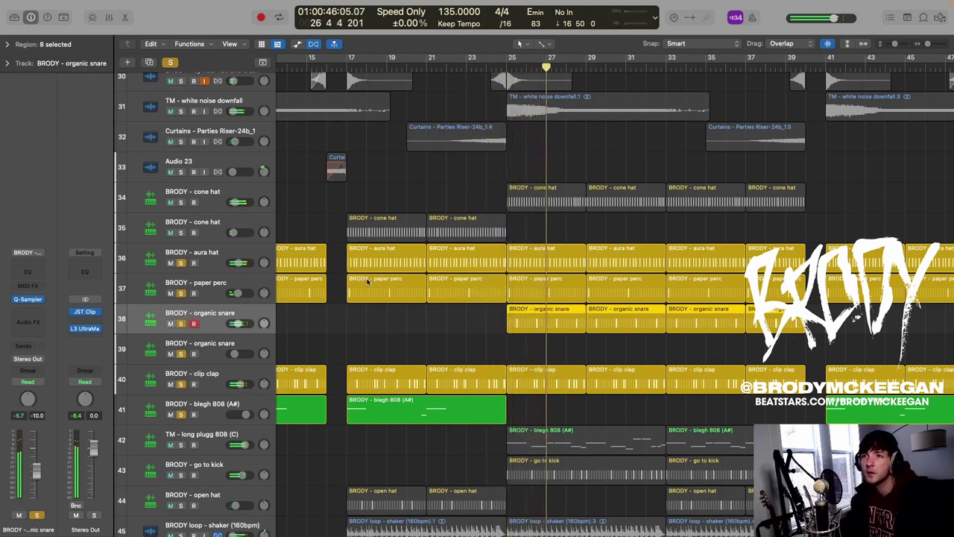
- Add tracks 42 to 44 (long plugg 808, go to kick, open hat) to the solo during playback, and select the go to kick
scroll(443, 294, "down", 3)
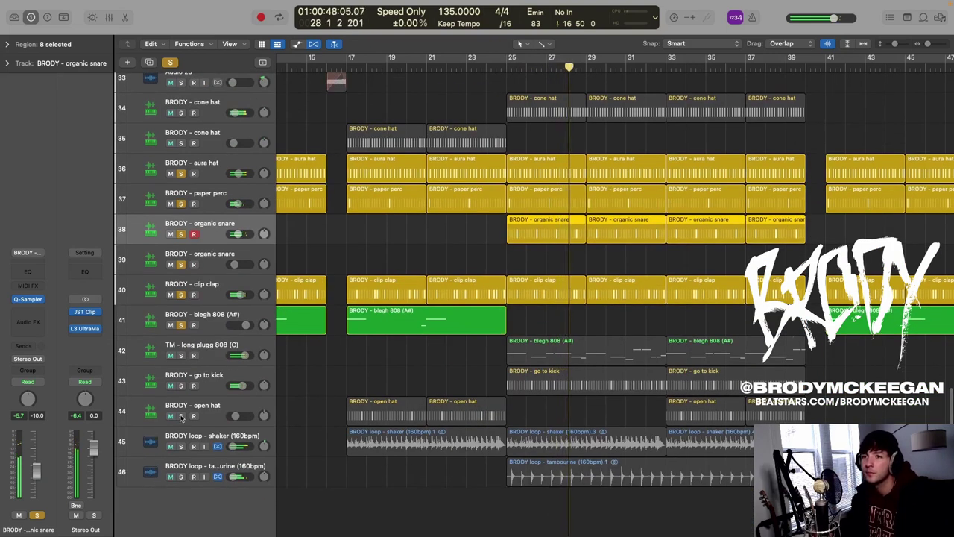
left_click(180, 355)
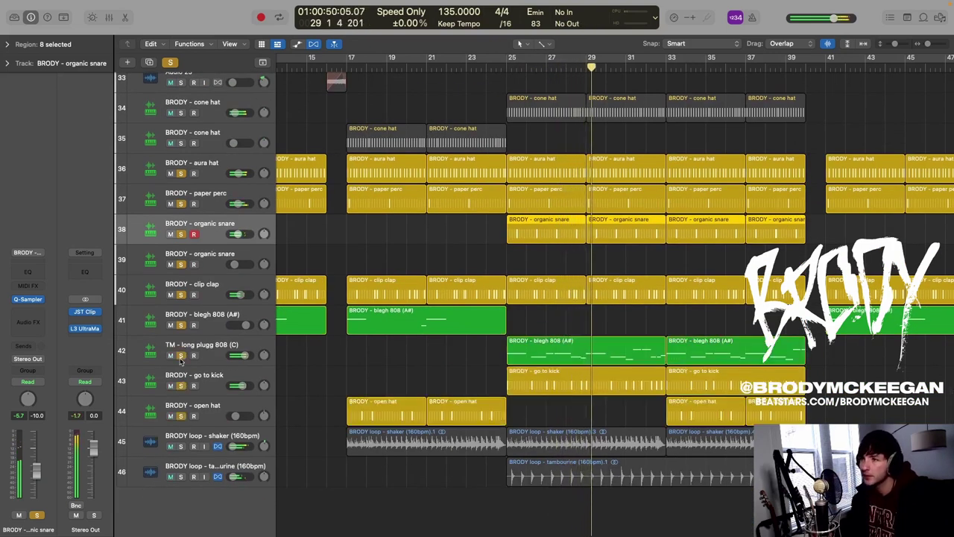
left_click(213, 375)
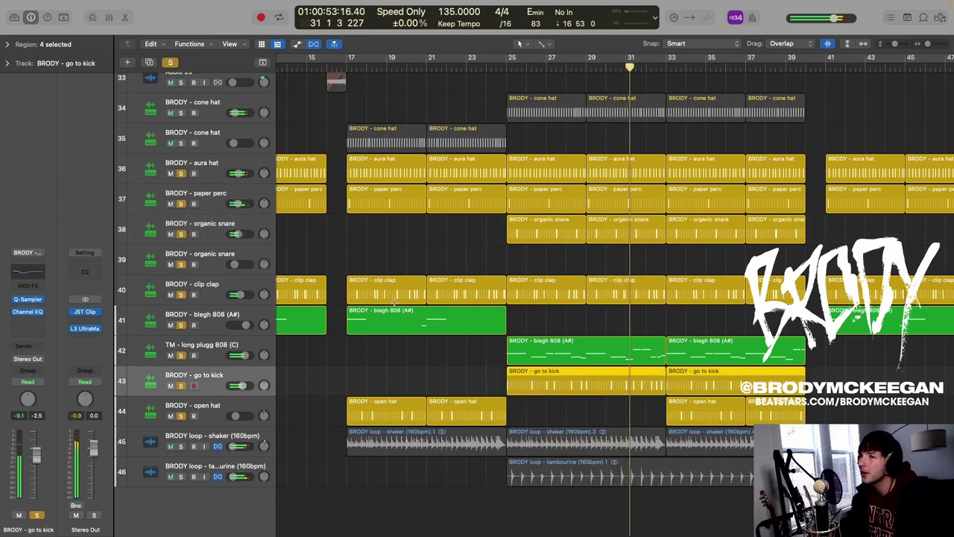
- Clear all solos, select the blegh 808 (A#) region at bar 25 on track 42, and play the full beat from bar 25
left_click(171, 64)
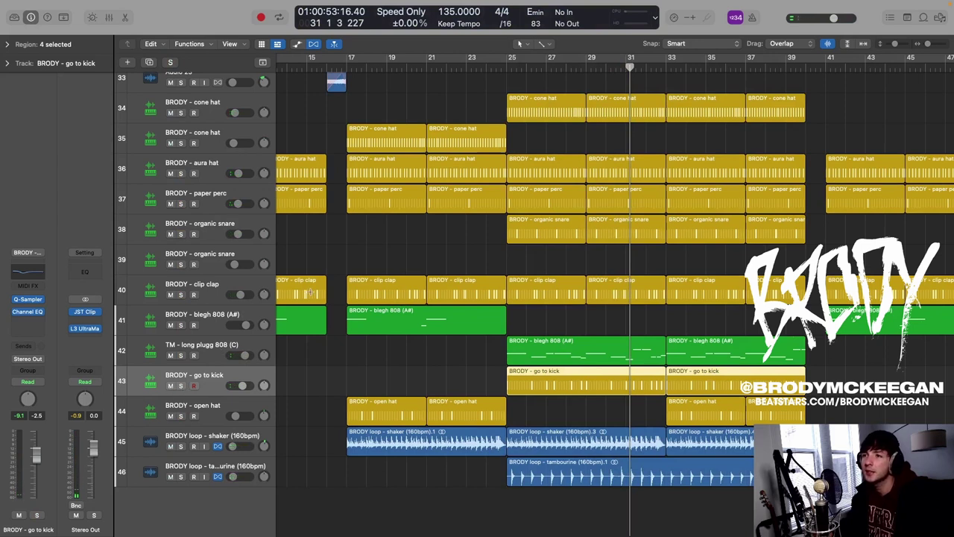
left_click(214, 315)
left_click(211, 383)
left_click(591, 351)
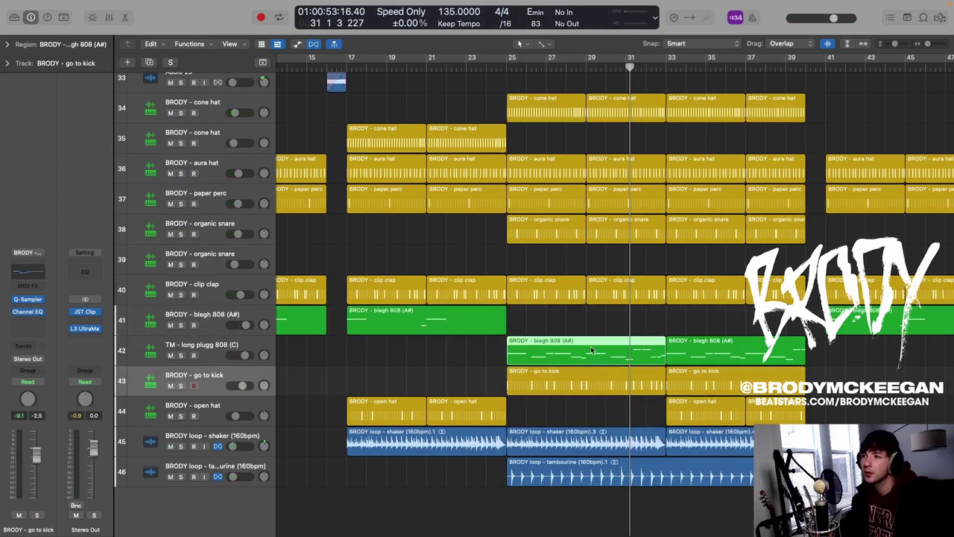
left_click(512, 68)
key("space")
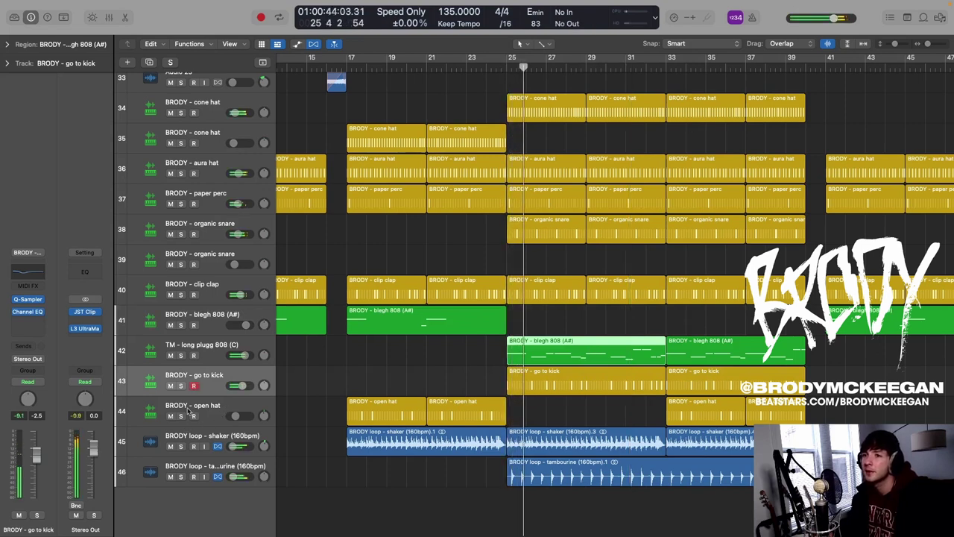
- Solo the BRODY - open hat track 44 during playback, show its Pixelator settings, then unsolo it and close the plugin
left_click(212, 410)
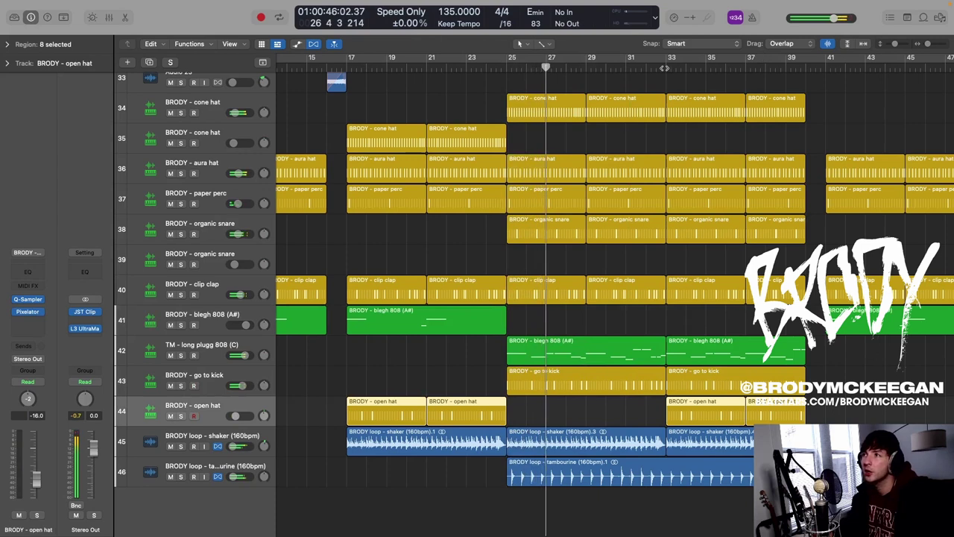
key("s")
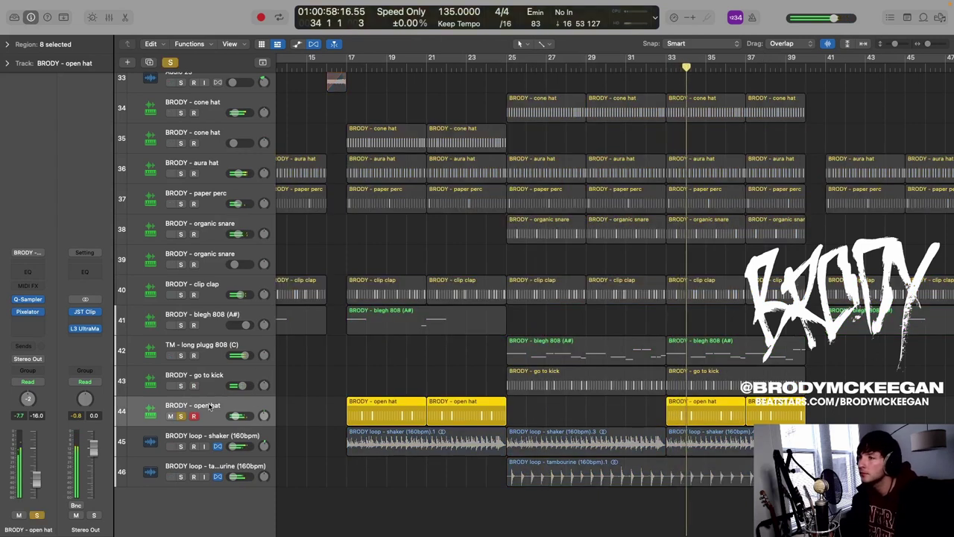
left_click(28, 312)
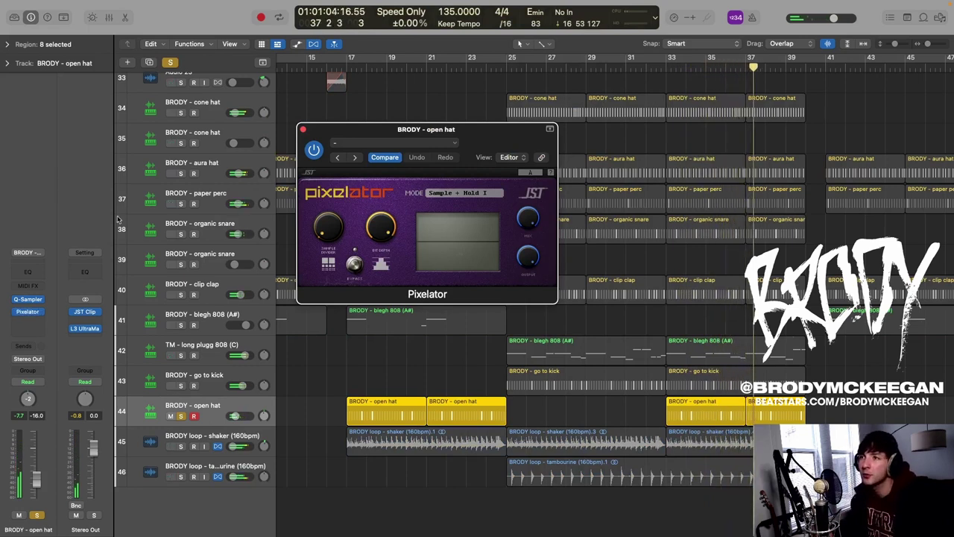
key("s")
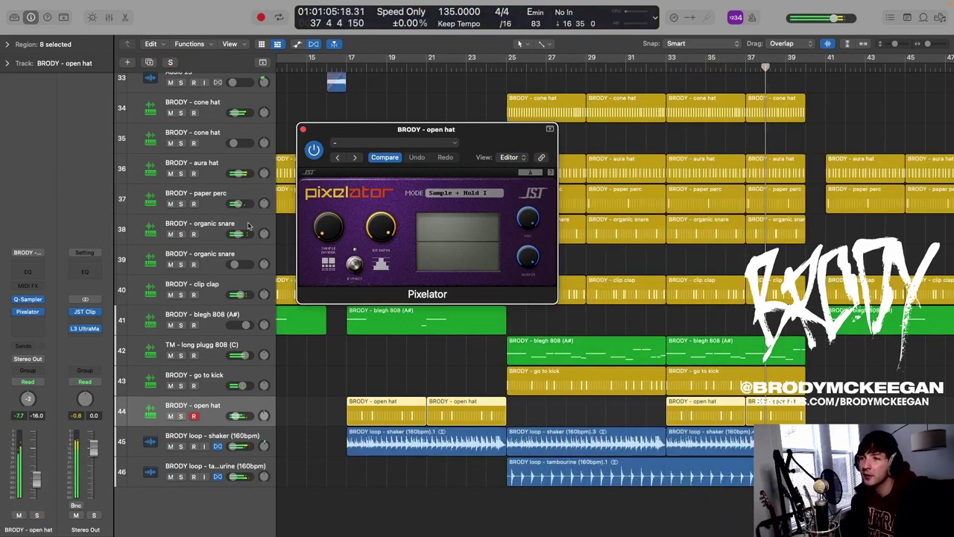
left_click(302, 129)
- Solo the BRODY loop - shaker track 45 and play it from bar 25
left_click(507, 66)
left_click(210, 440)
left_click(201, 467, "shift")
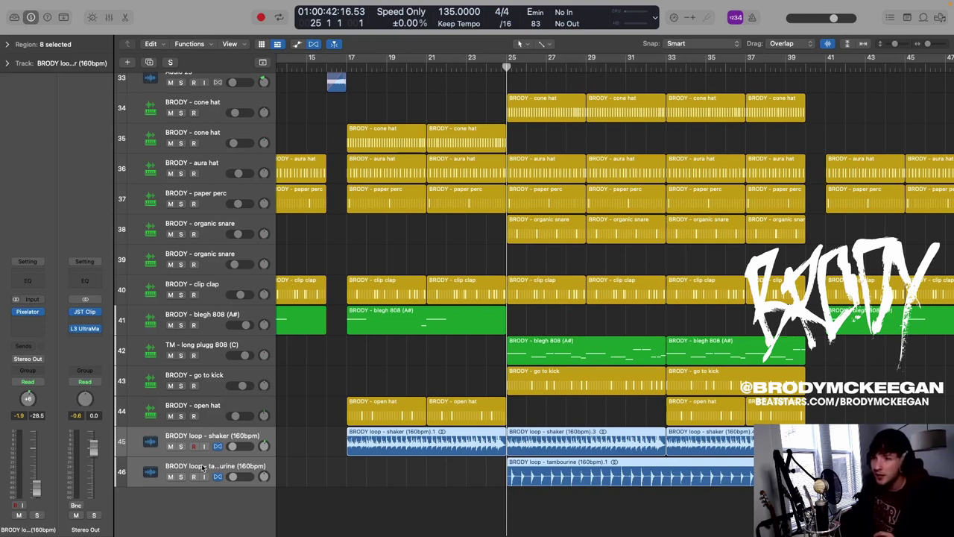
left_click(217, 436)
key("s")
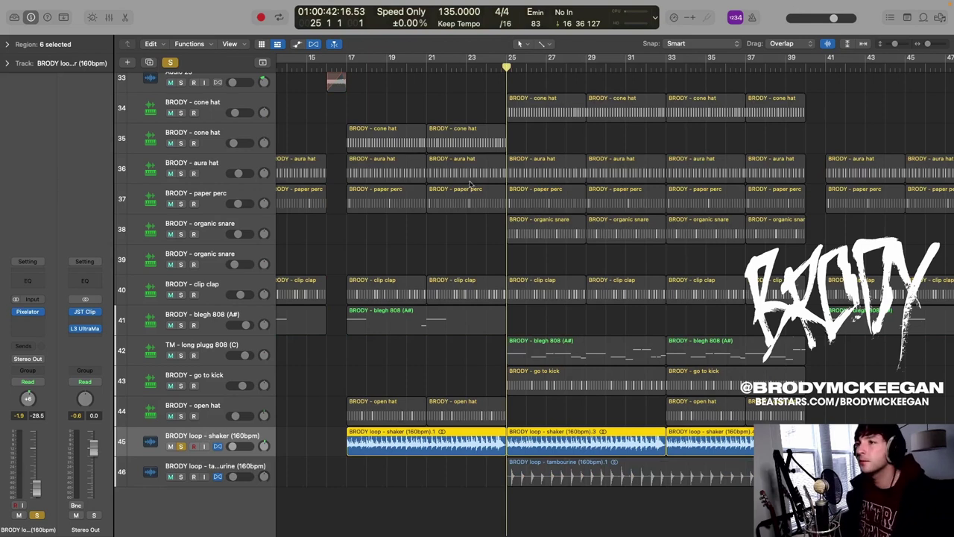
key("space")
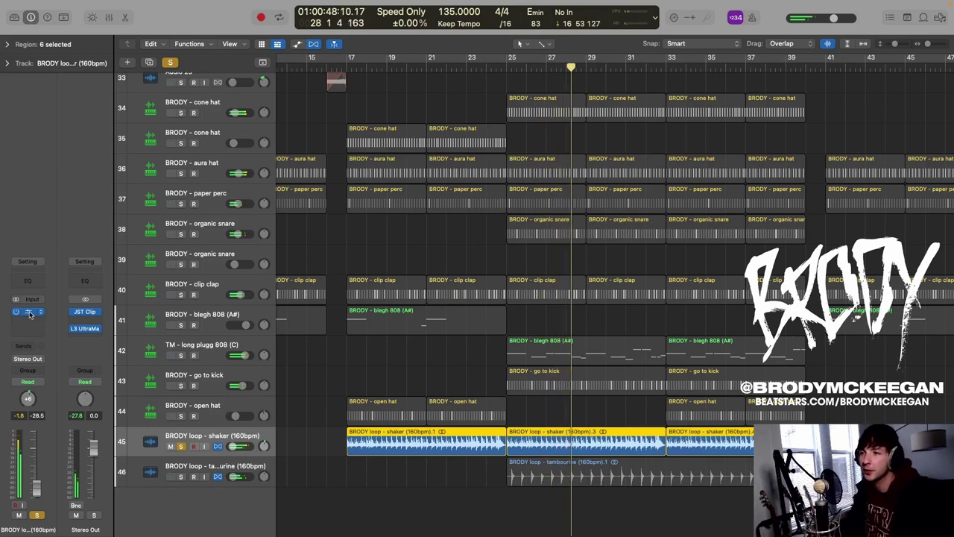
- Solo the BRODY loop - tambourine track 46 in place of the shaker loop
left_click(200, 476)
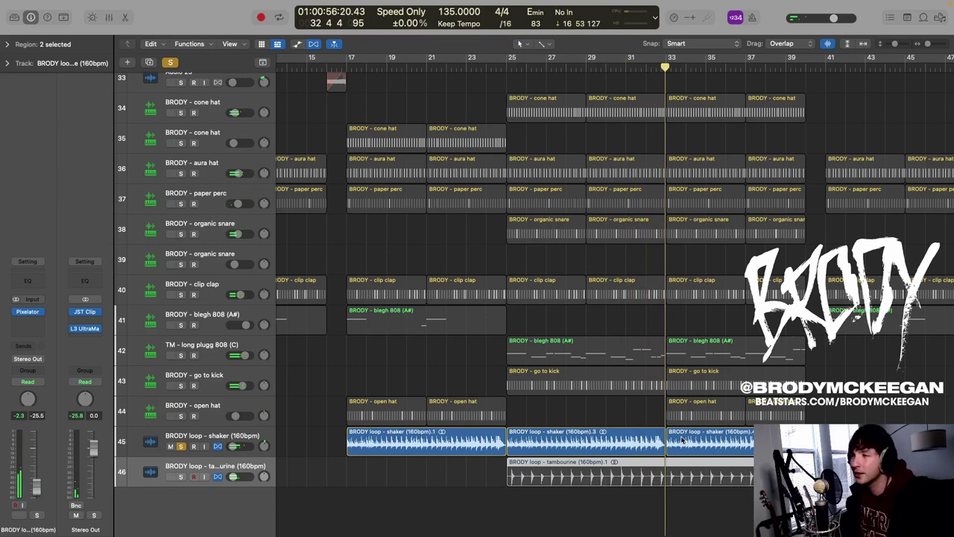
left_click(642, 66)
key("space")
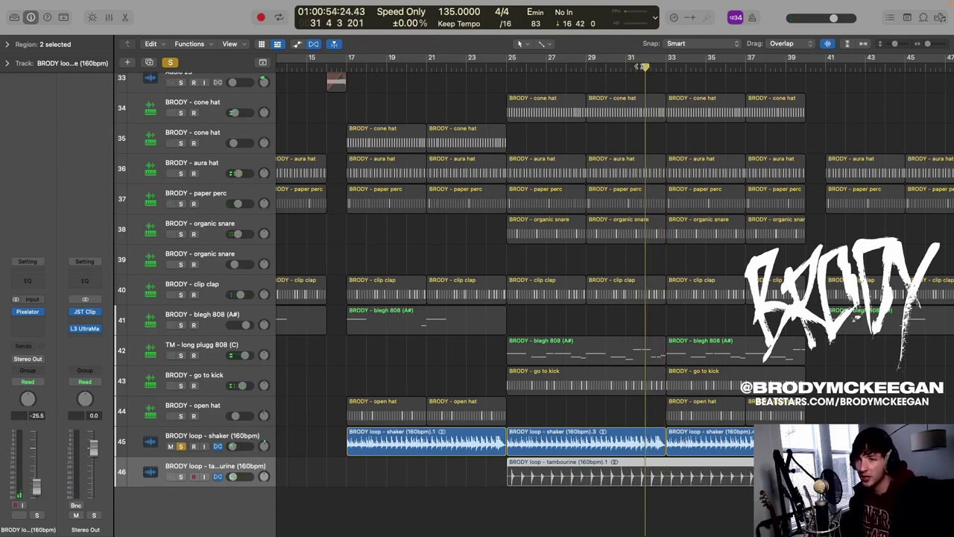
left_click(181, 447)
left_click(181, 476)
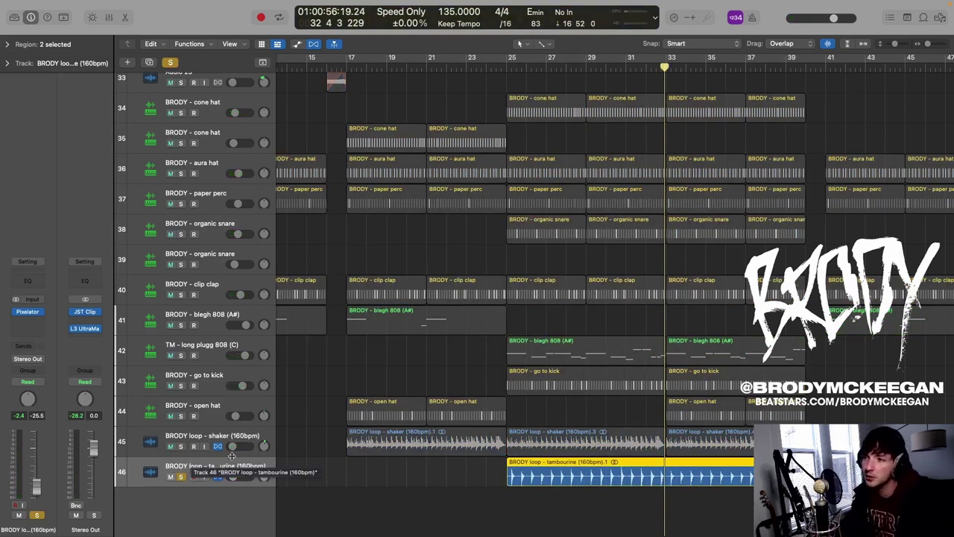
- Play the soloed tambourine loop from bar 25, check its Pixelator effect, and unsolo it to hear the full beat
left_click(507, 65)
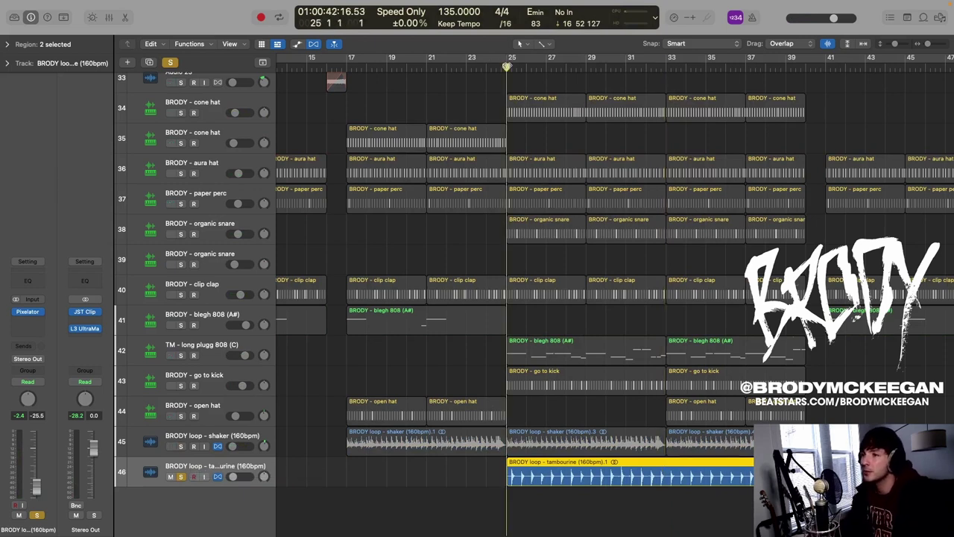
key("space")
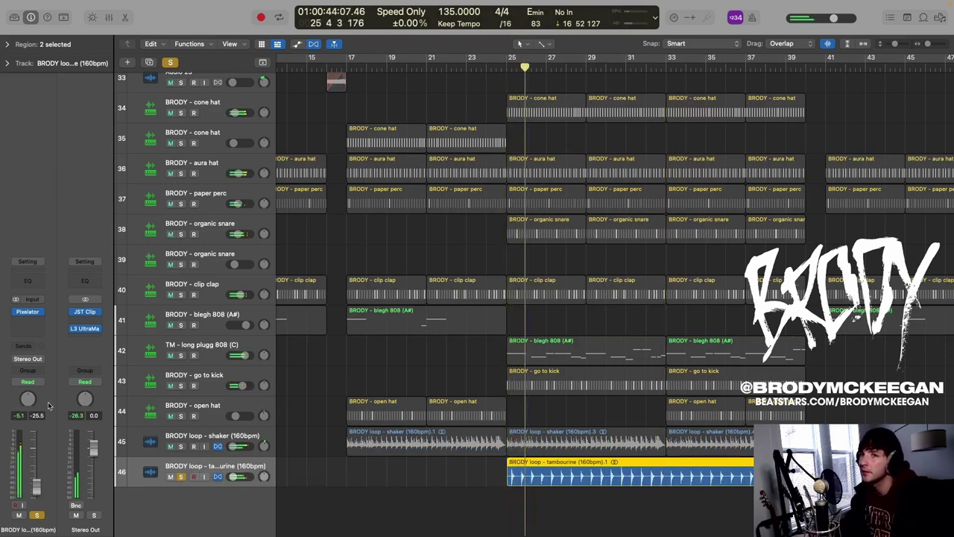
left_click(17, 311)
left_click(181, 476)
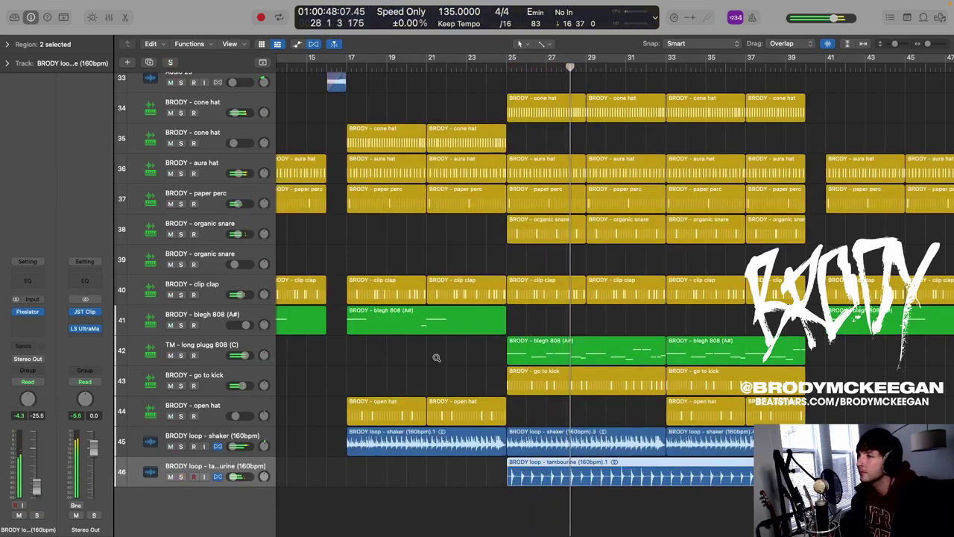
- Look over the arrangement of tracks 27 to 46 across the whole song during playback
scroll(437, 357, "down", 4)
scroll(404, 155, "down", 3)
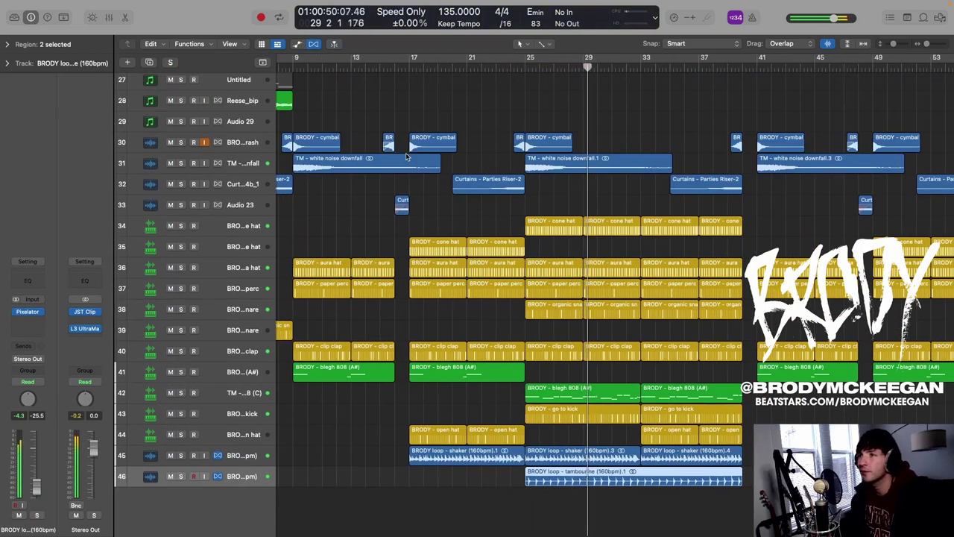
scroll(392, 126, "left", 2)
scroll(390, 123, "right", 5)
scroll(390, 124, "left", 4)
scroll(390, 124, "down", 3)
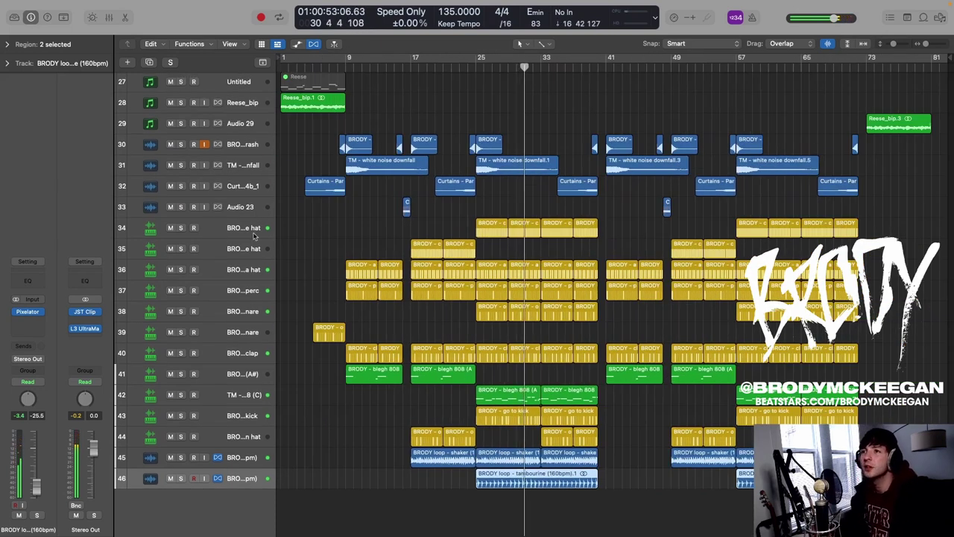
scroll(509, 229, "up", 5)
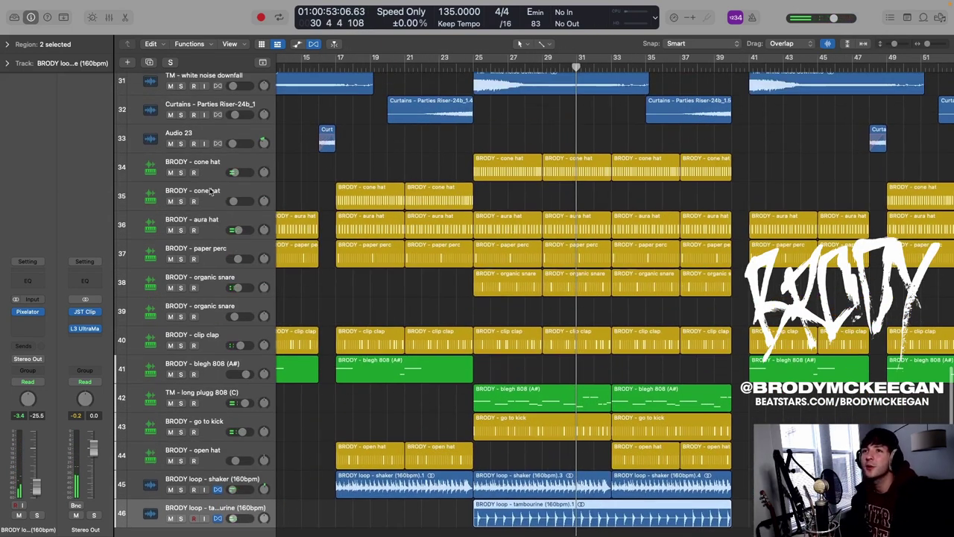
- Solo both BRODY - cone hat tracks, 34 and 35, and play the track 35 pattern from bar 21
left_click(210, 193)
left_click(217, 166)
left_click(220, 195)
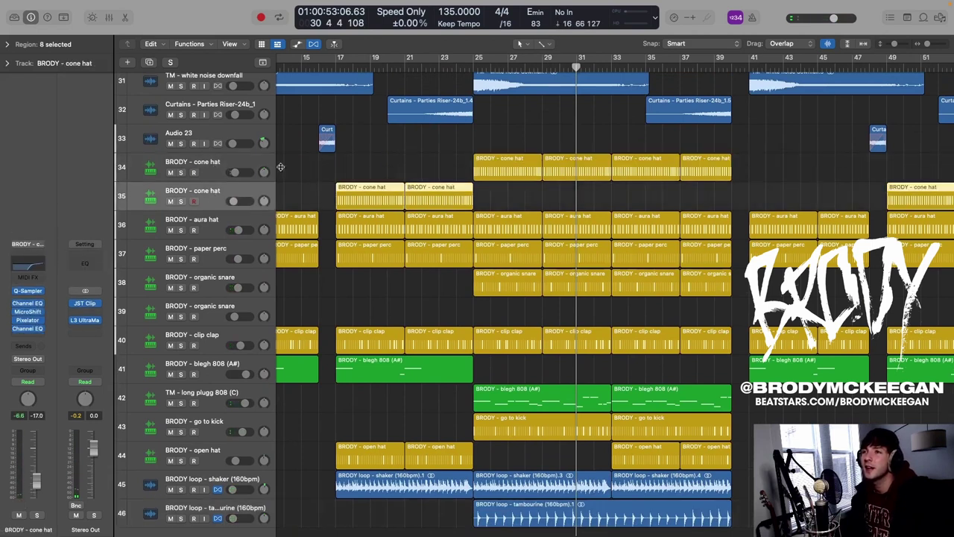
key("s")
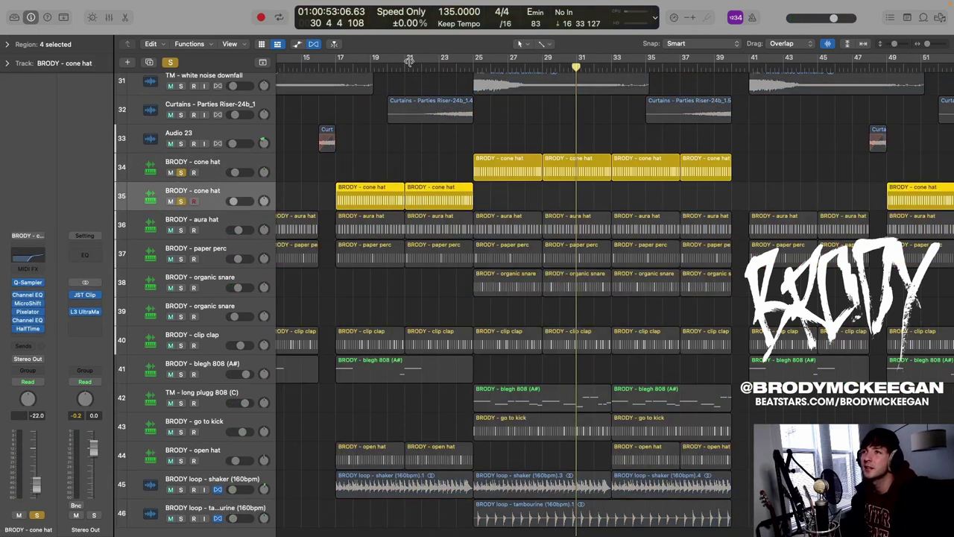
left_click(405, 67)
key("space")
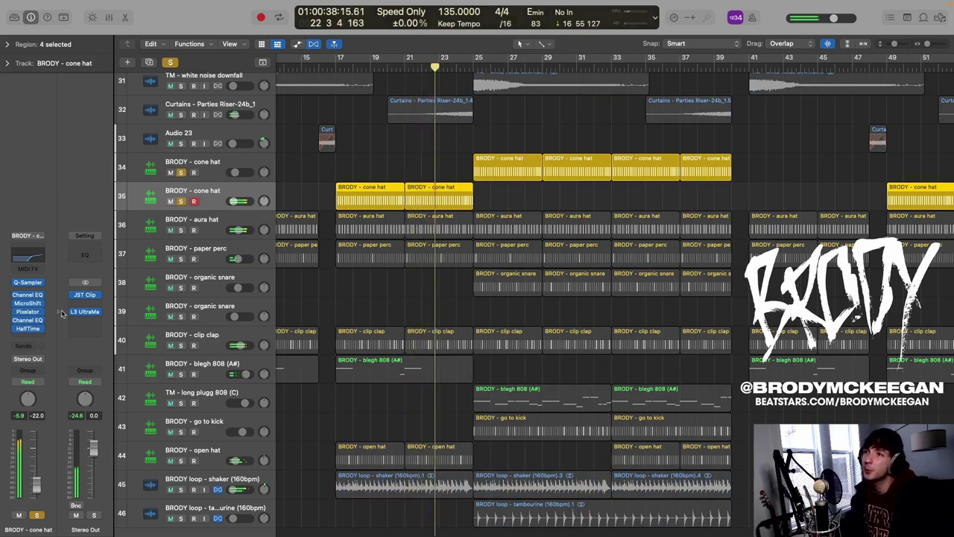
key("space")
- Play the BRODY - cone hat track 34 from bar 25, check its MicroShift effect, and show its Pixelator settings
left_click(473, 66)
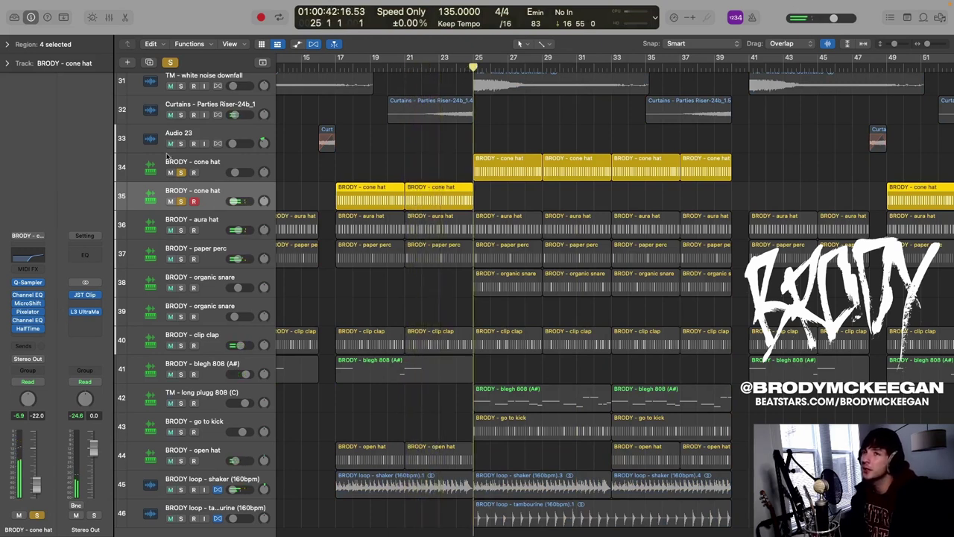
left_click(219, 166)
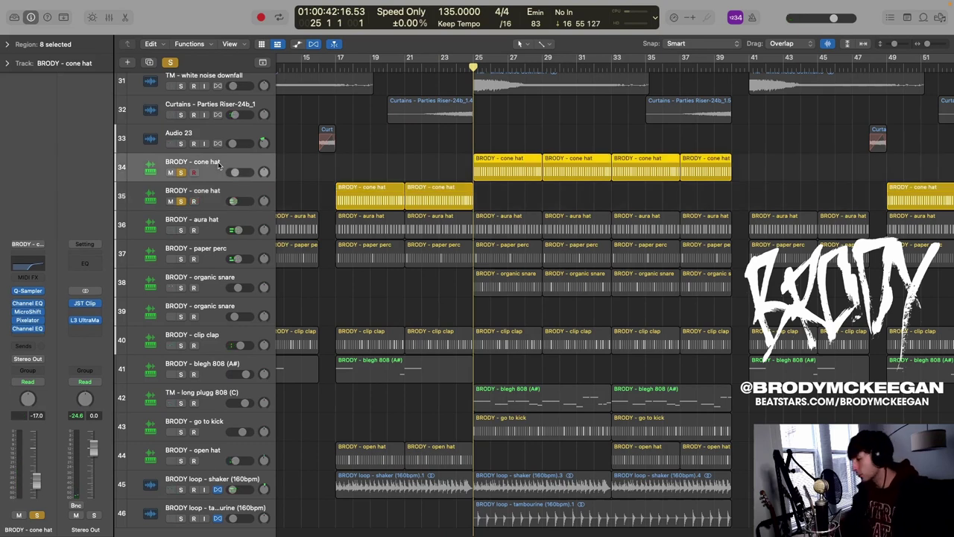
key("space")
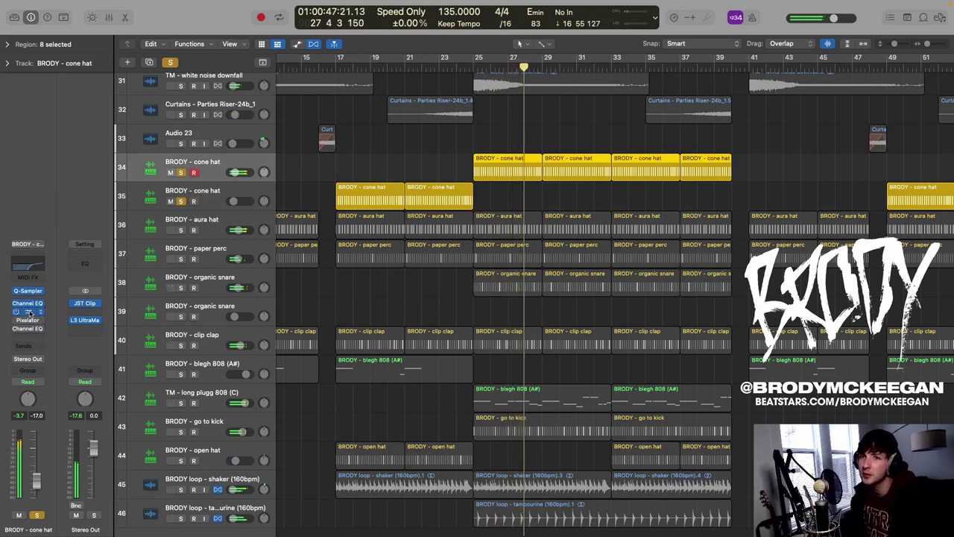
left_click(27, 311)
left_click(27, 312)
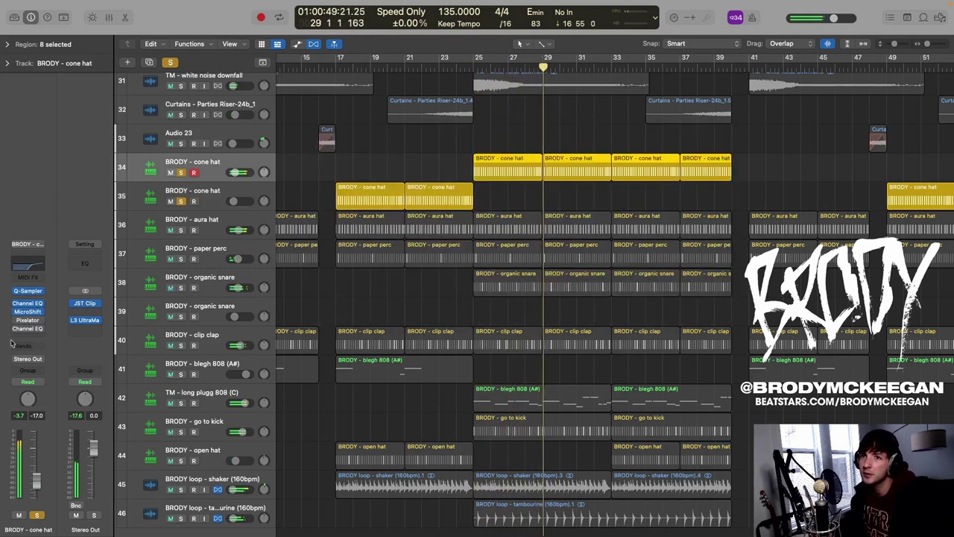
left_click(27, 320)
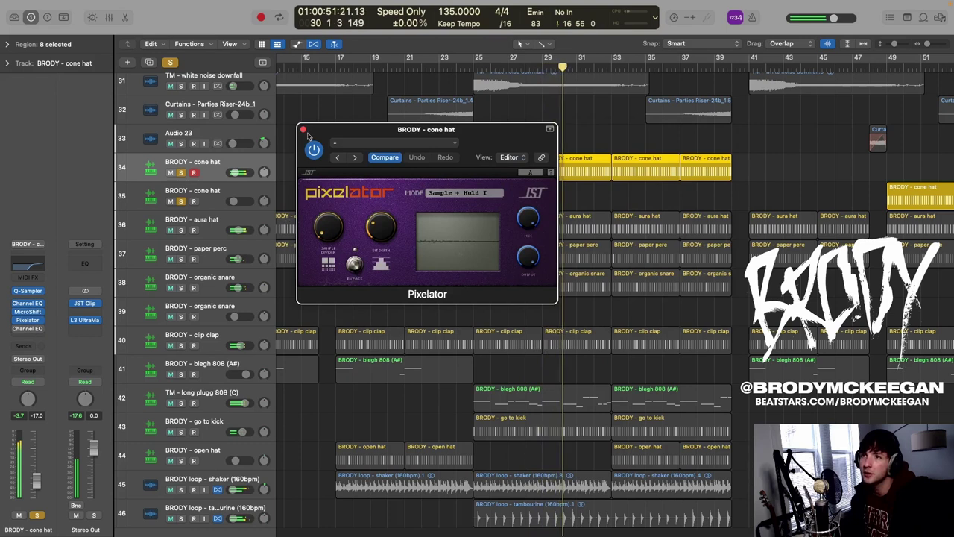
- Close the Pixelator settings, inspect the last Channel EQ on BRODY - cone hat track 34, and stop playback
left_click(304, 131)
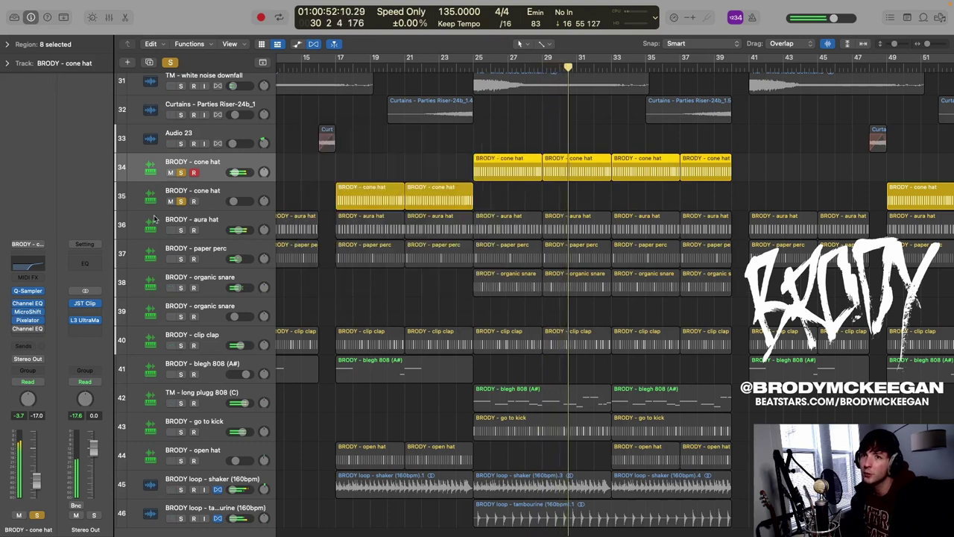
left_click(41, 330)
left_click(304, 130)
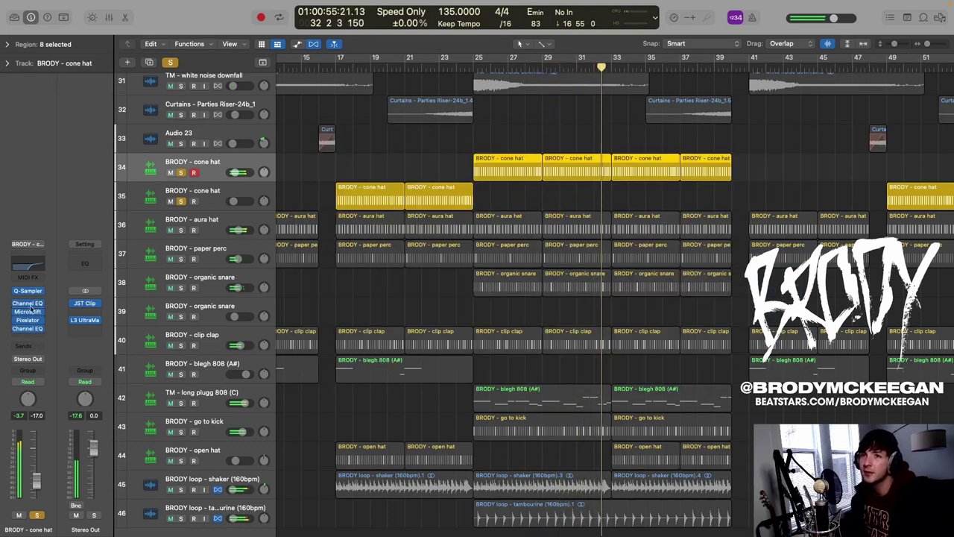
key("space")
- Play the soloed cone hat track 34 from bar 25 and check its sample settings in Quick Sampler
left_click(472, 68)
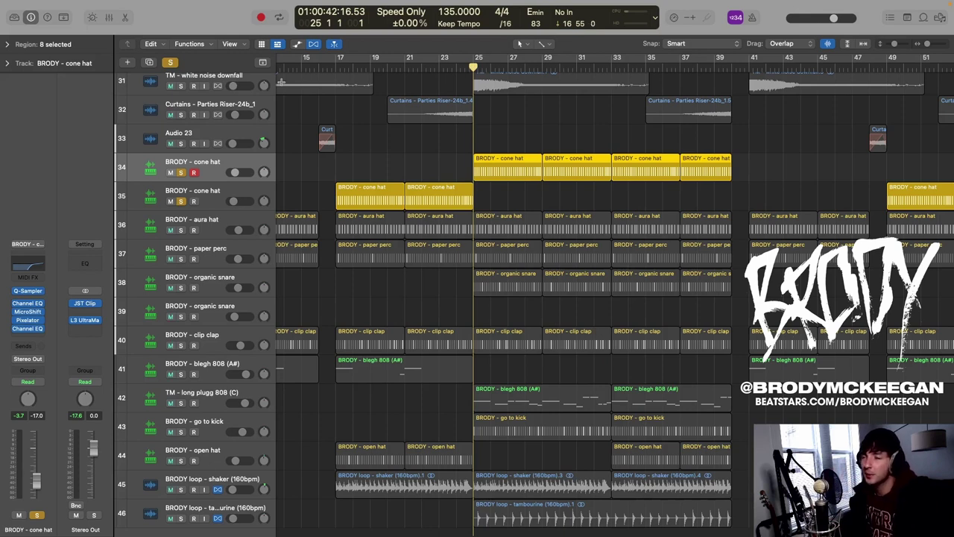
key("space")
key("super+Left")
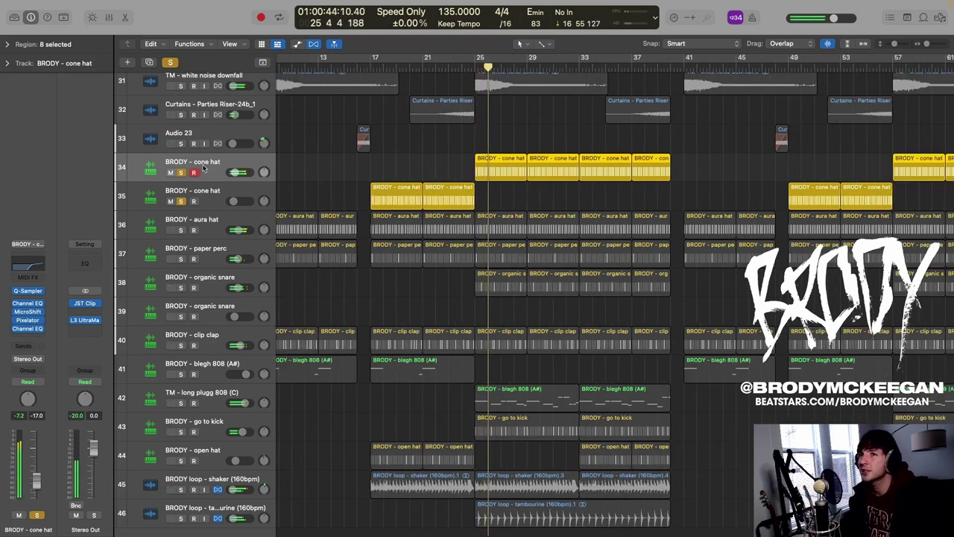
left_click(30, 293)
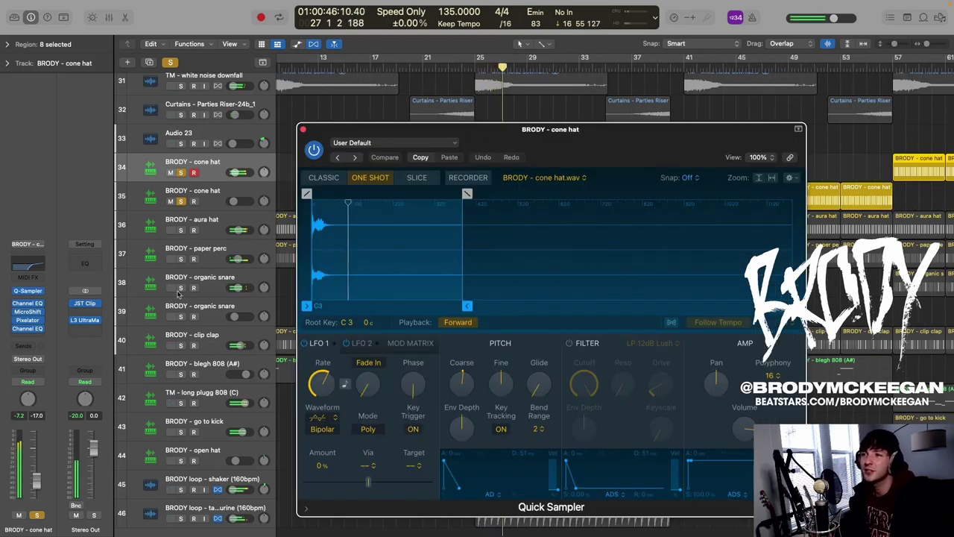
left_click(302, 129)
- Clear all solos and mute and unmute cone hat track 34 to compare the full beat with and without it
left_click(170, 62)
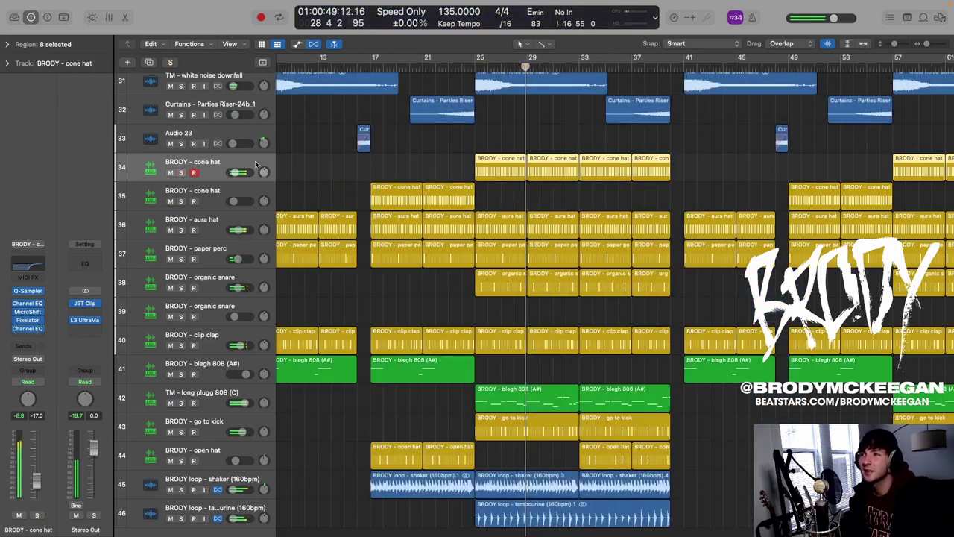
left_click(171, 172)
left_click(170, 172)
scroll(447, 159, "down", 1)
scroll(446, 158, "down", 5)
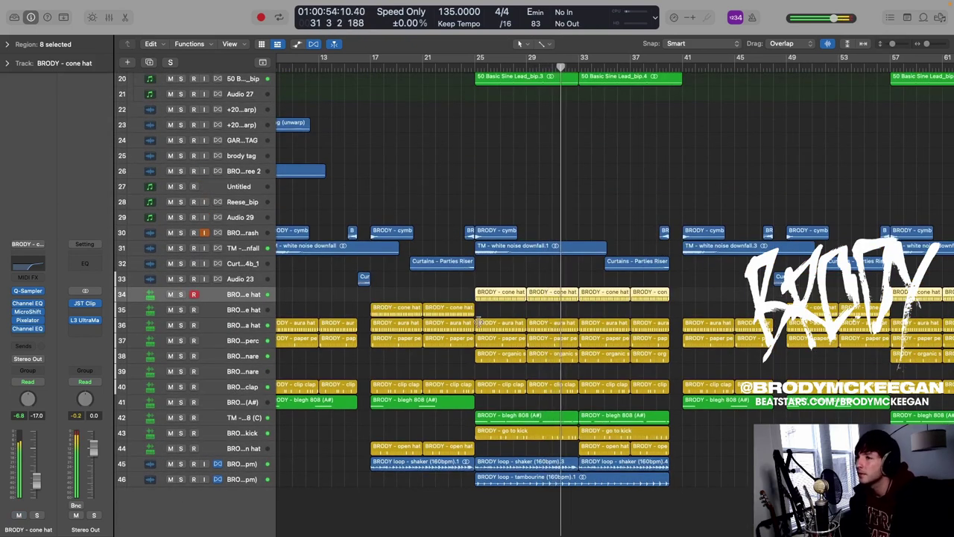
- Solo the effects and drum tracks 30 to 46 and play them together from bar 25
key("space")
left_click(180, 295)
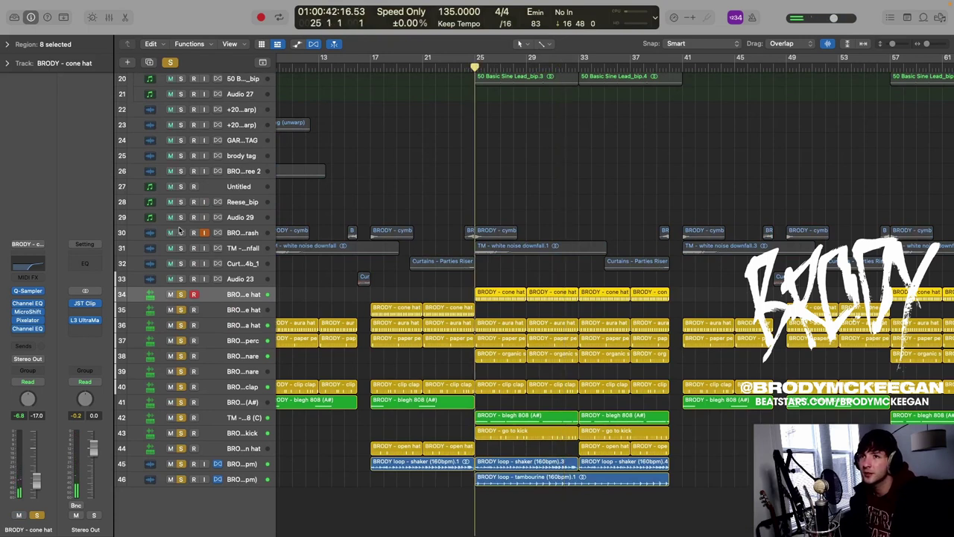
left_click_drag(179, 233, 178, 278)
key("space")
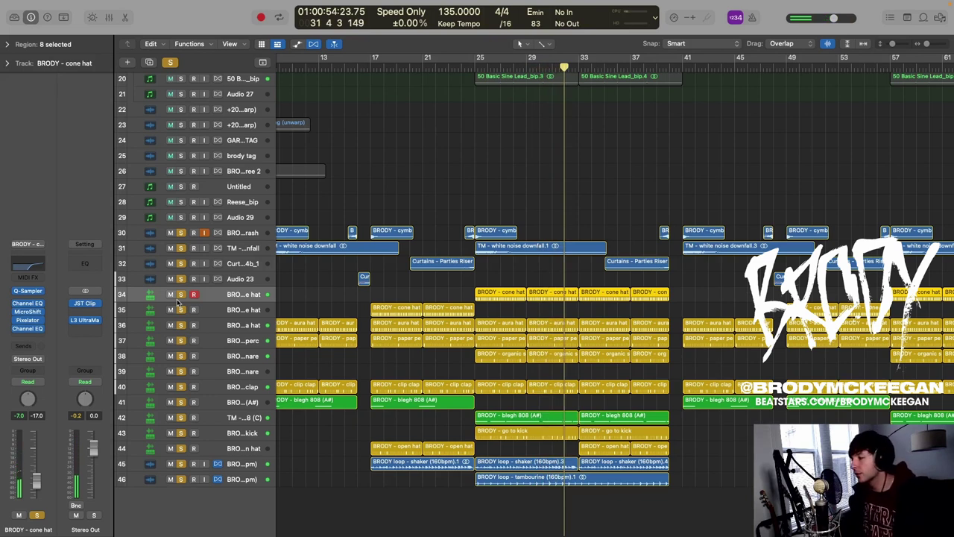
left_click(474, 69)
key("space")
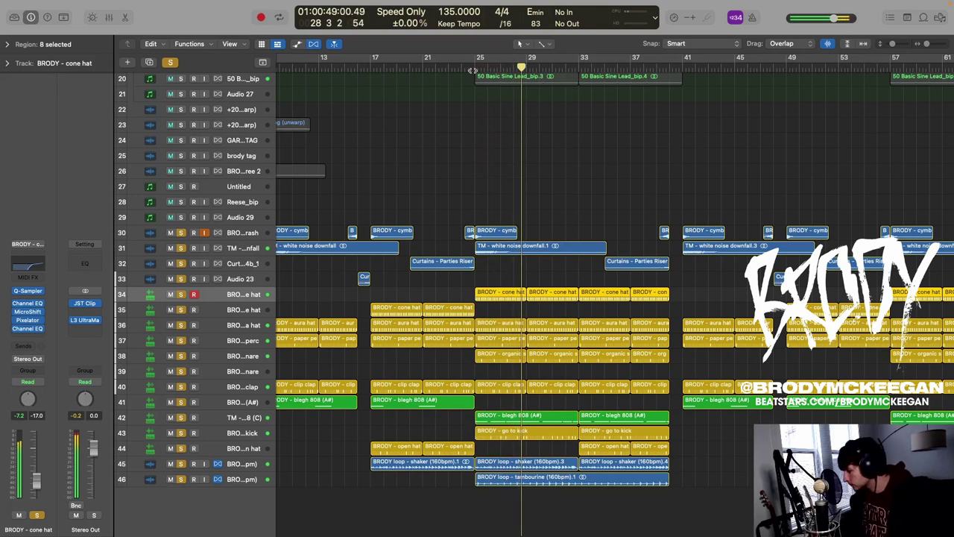
- Unsolo tracks 30 to 46, fit the whole arrangement in view, and deselect the cone hat regions
left_click_drag(181, 233, 181, 463)
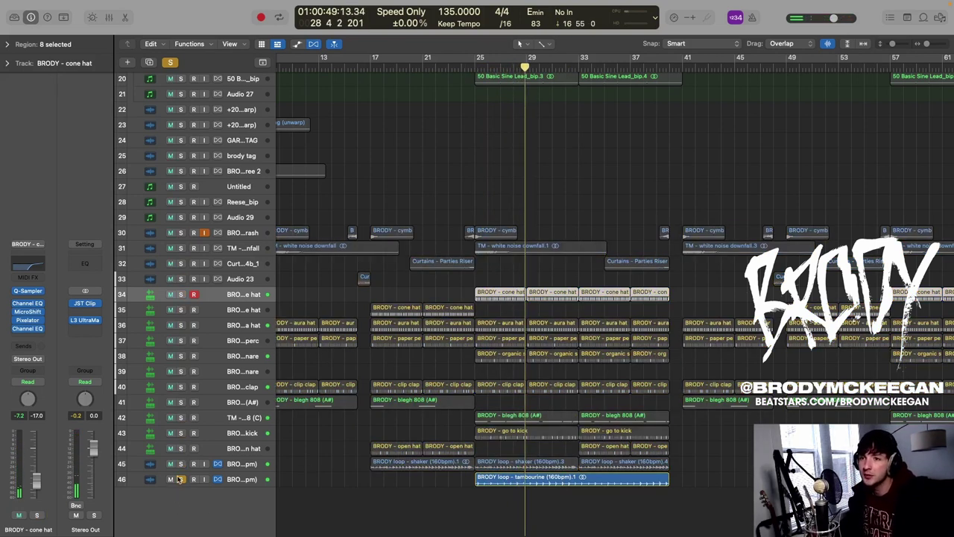
left_click(181, 480)
key("z")
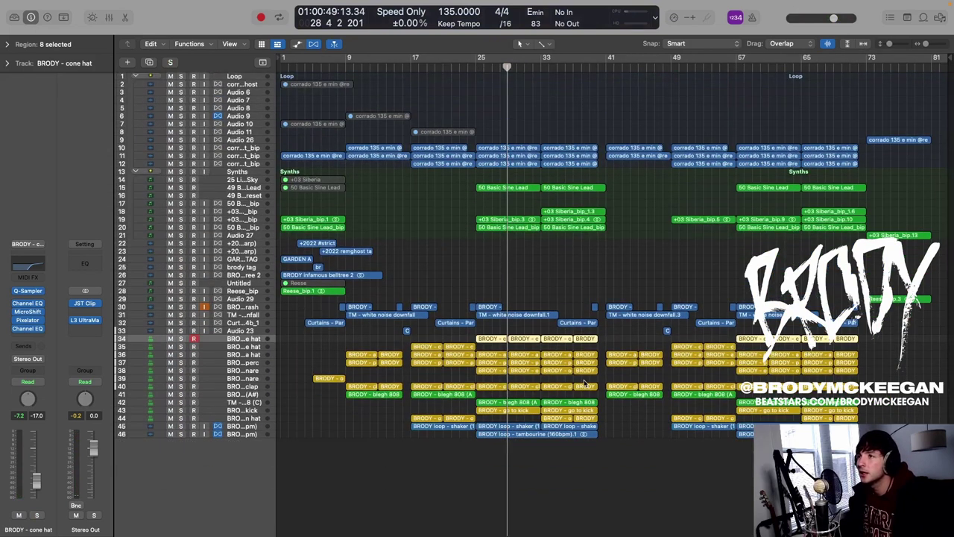
left_click(702, 454)
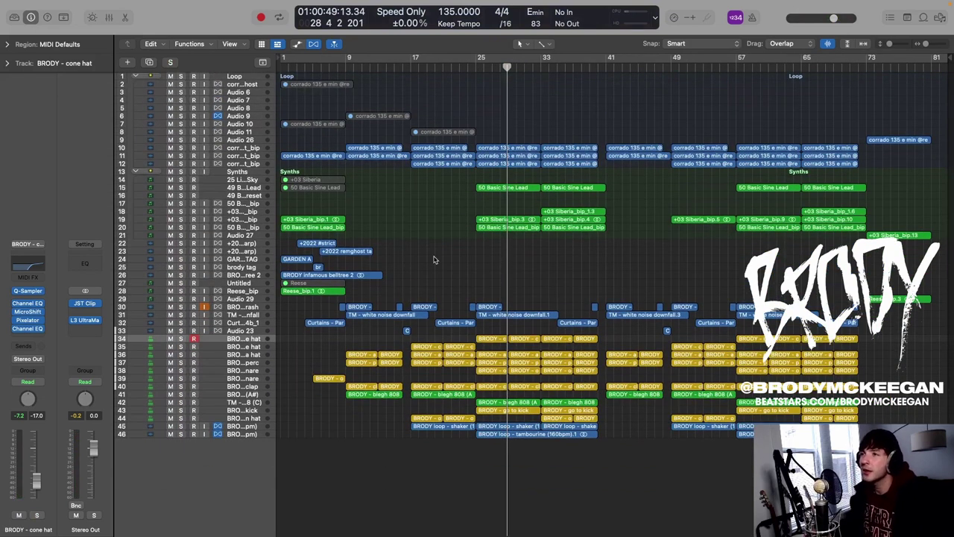